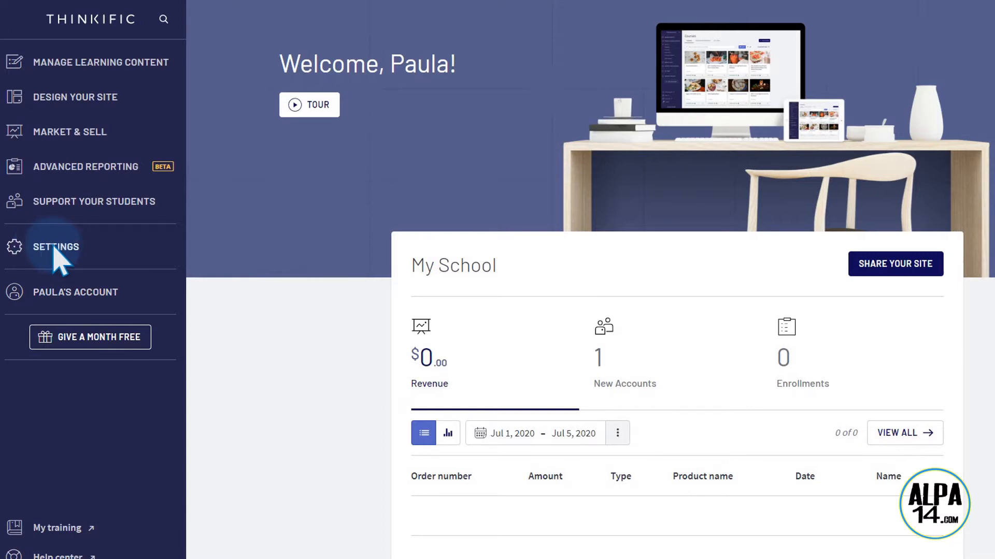
In the learning content settings, set the site language to French - Français and allow students to override the site language.
left_click(80, 252)
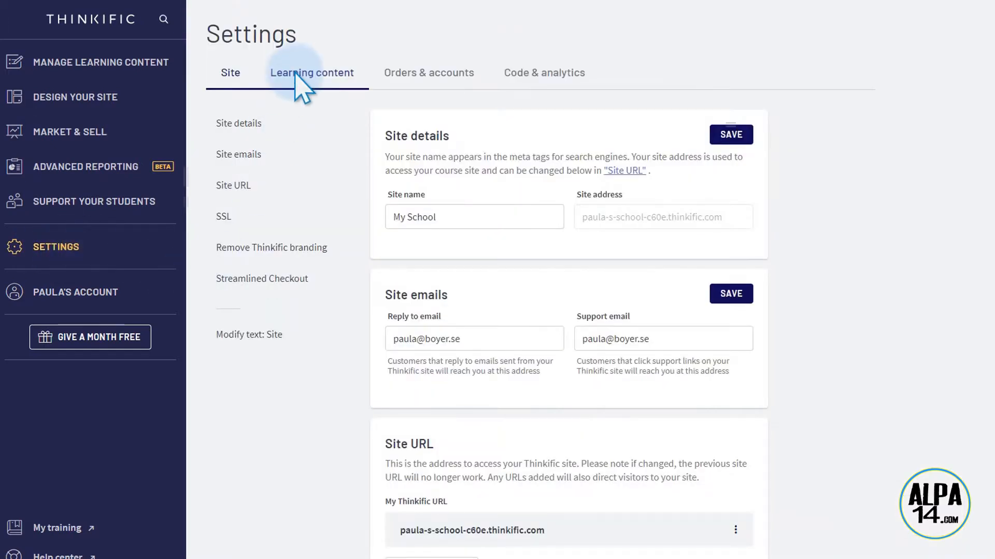
left_click(326, 77)
scroll(560, 127, "down", 2)
scroll(569, 311, "down", 5)
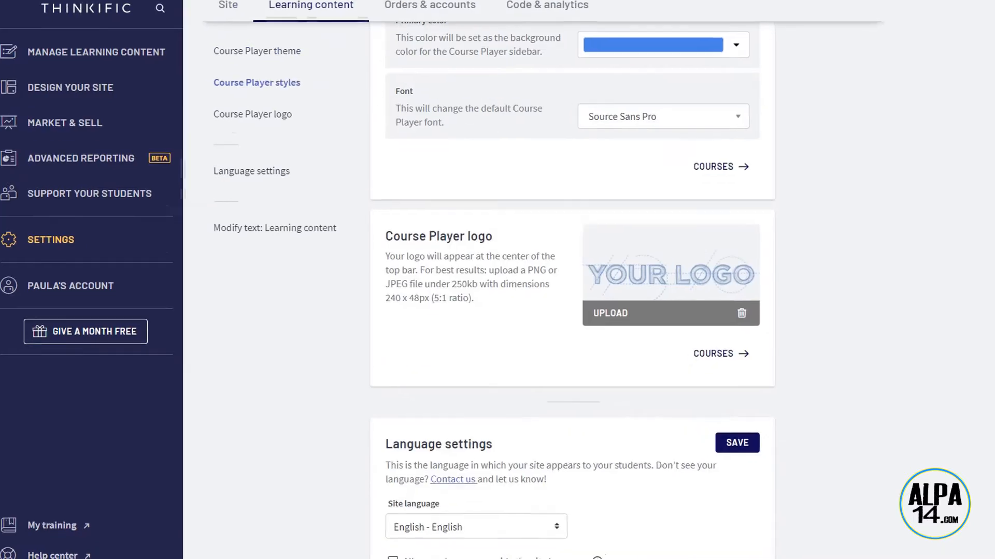
left_click(619, 479)
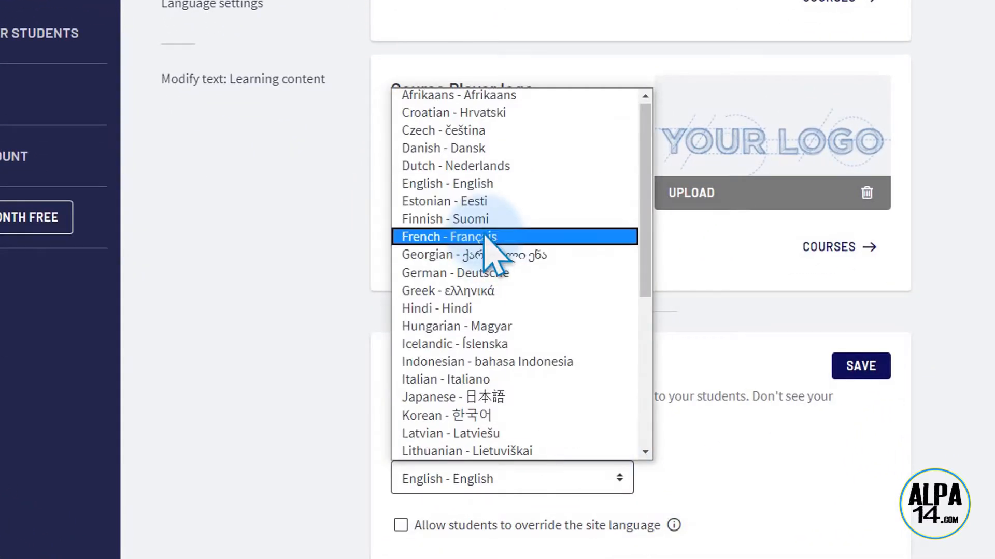
left_click(489, 238)
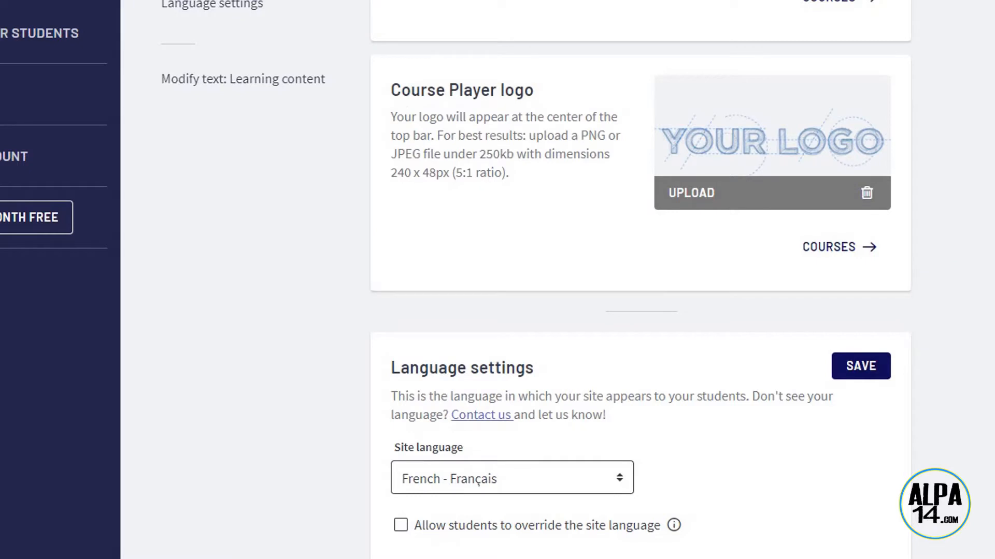
scroll(641, 280, "down", 3)
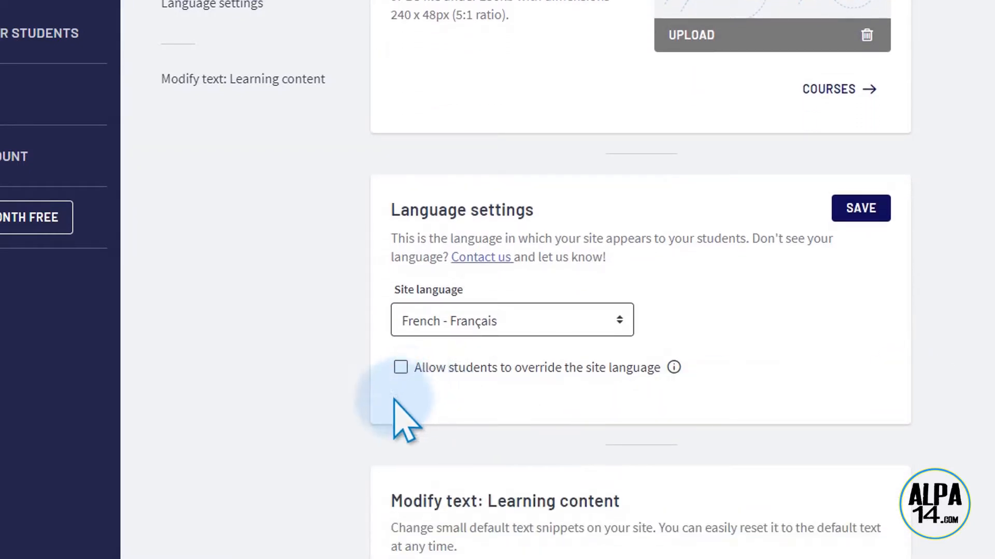
left_click(400, 369)
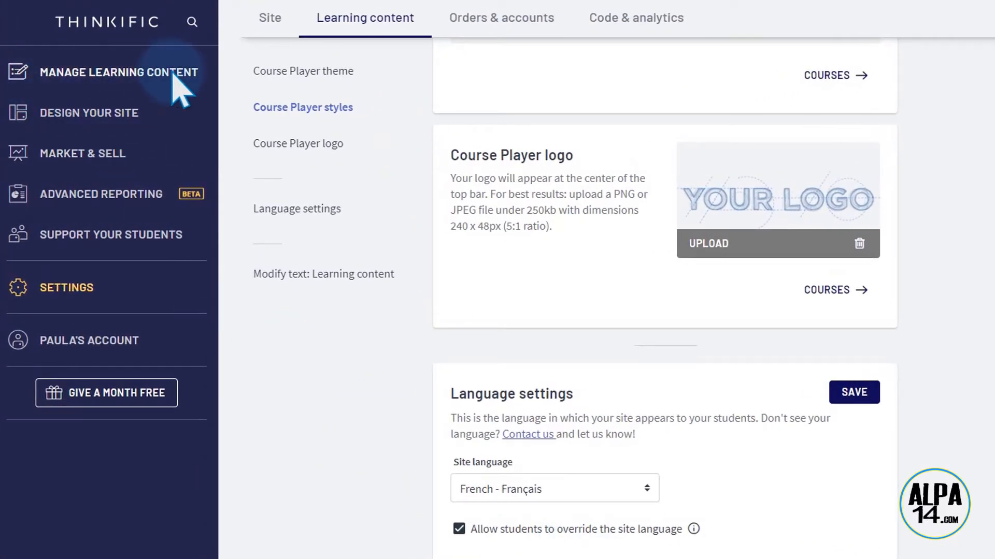
Review the learning content management pages: Courses, Categories, Instructors, Video library and Share revenue.
left_click(54, 72)
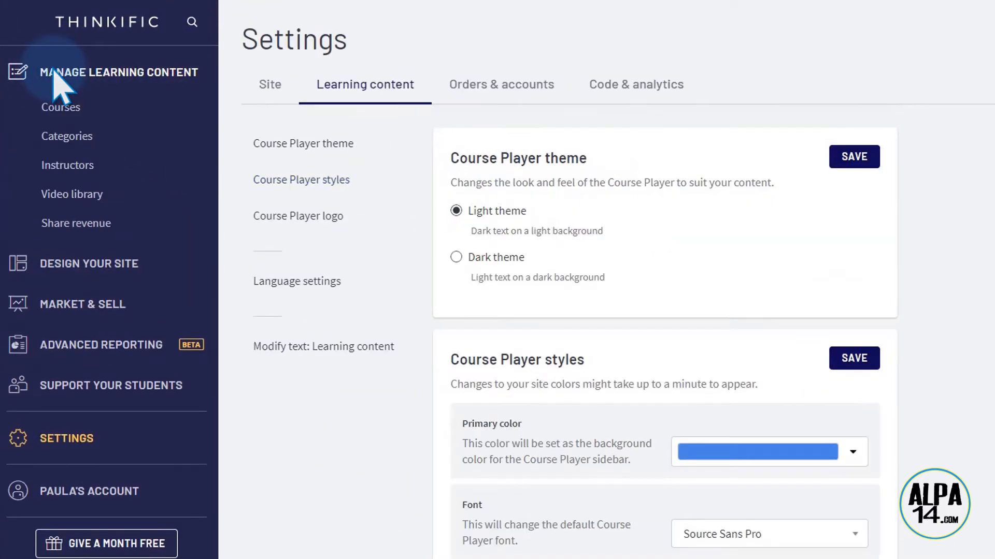
left_click(58, 123)
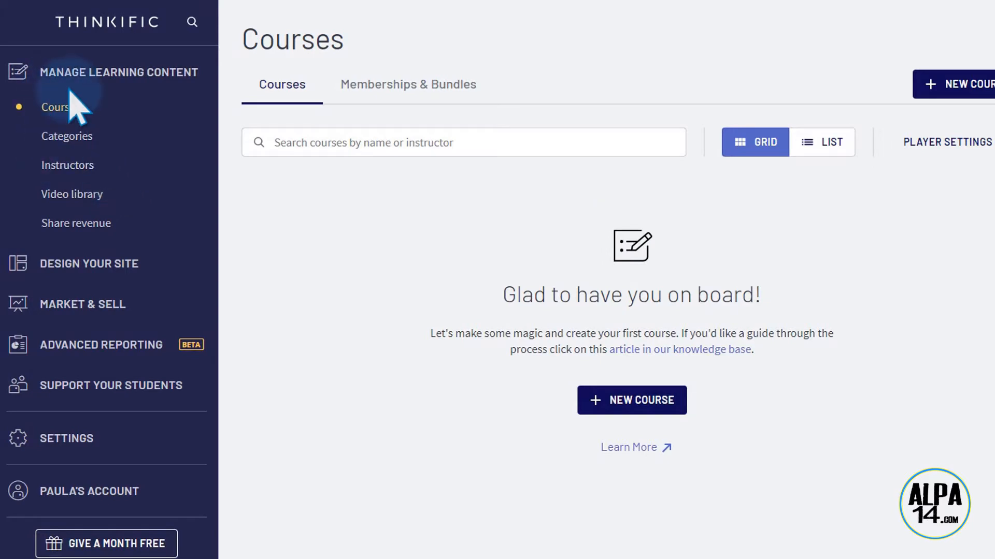
left_click(54, 141)
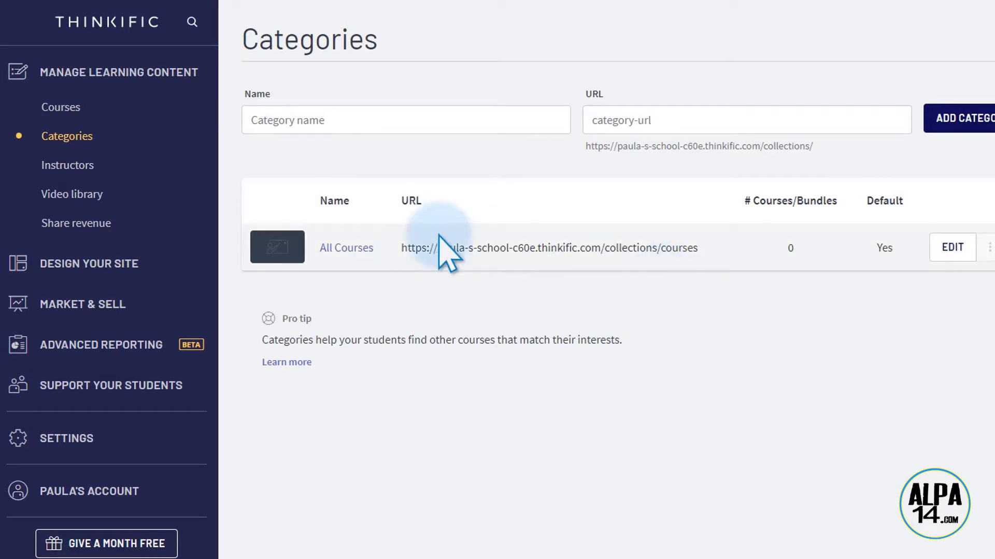
left_click(58, 170)
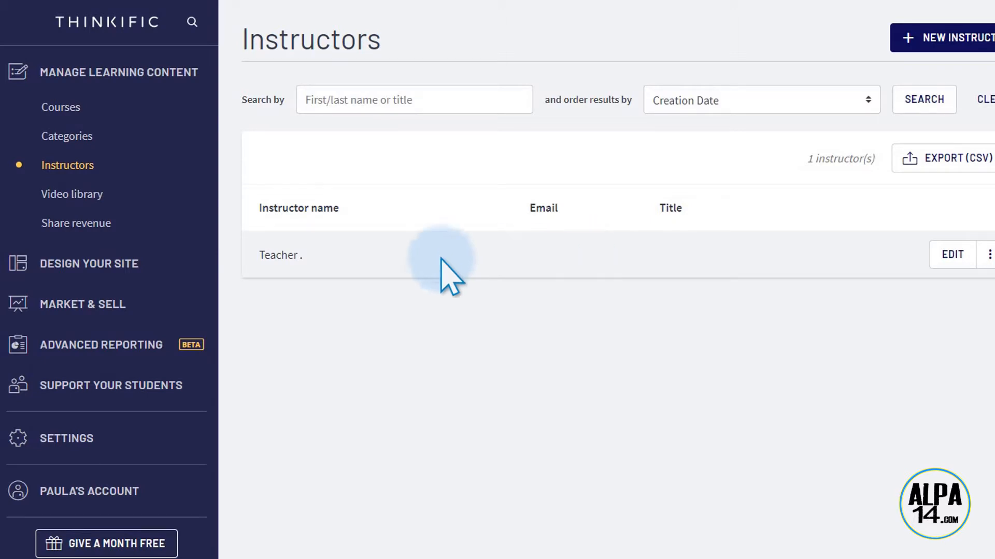
left_click(70, 195)
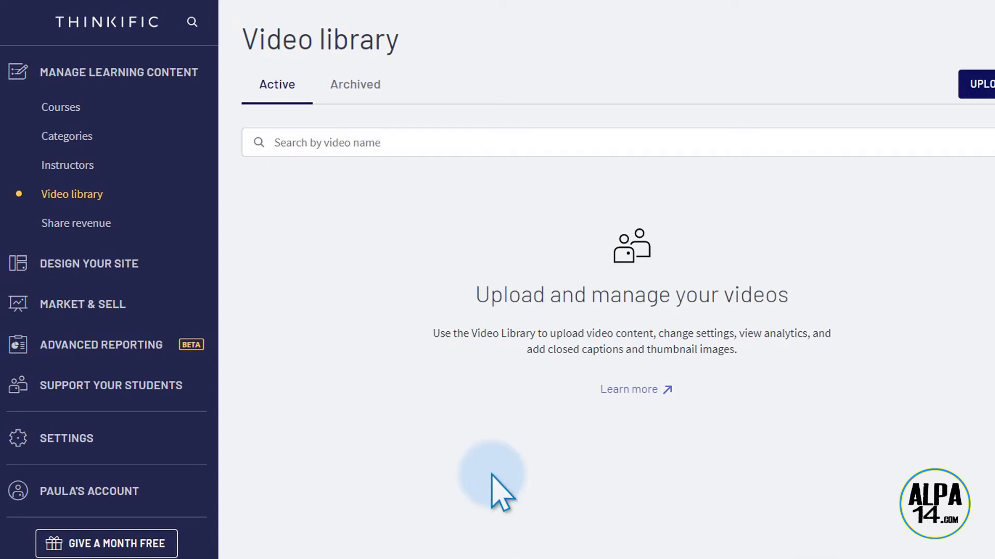
left_click(78, 228)
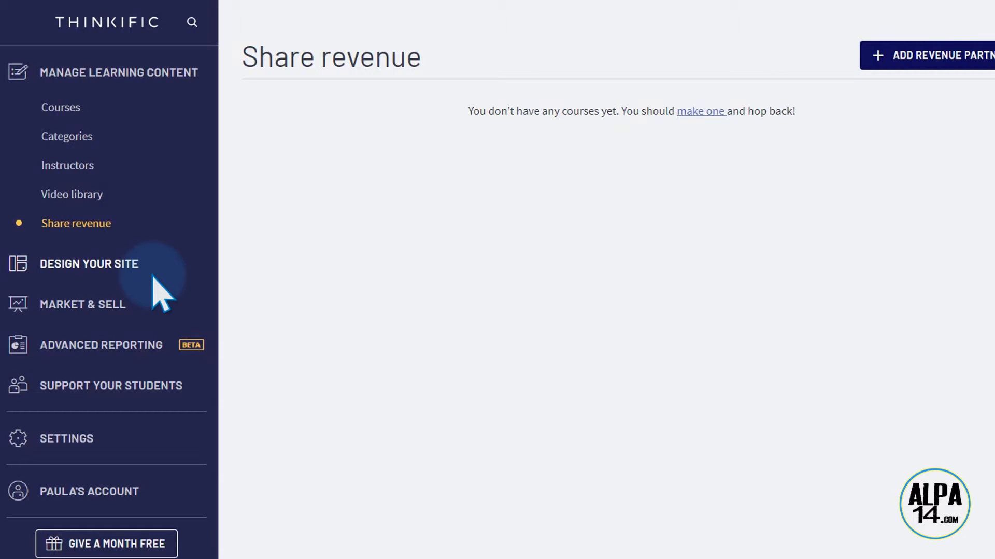
View the school's site in the Site Builder and return to the admin dashboard.
left_click(81, 261)
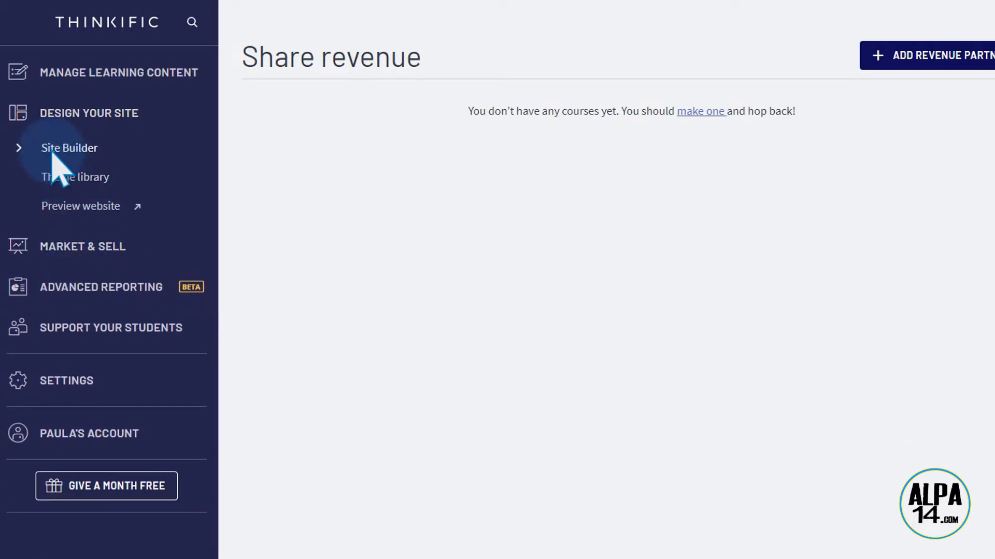
left_click(51, 152)
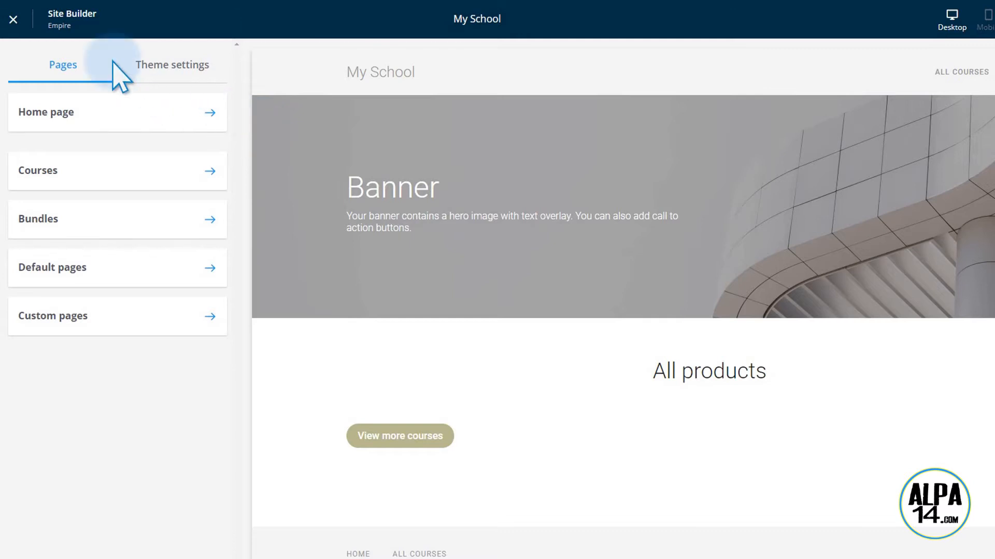
left_click(14, 20)
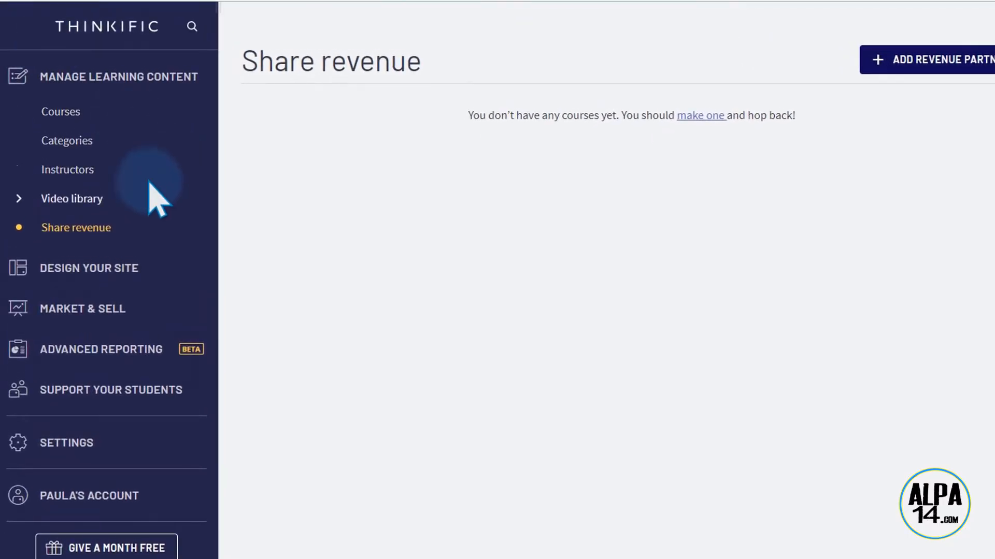
Explore the available themes in the Theme library and preview the school website.
left_click(90, 267)
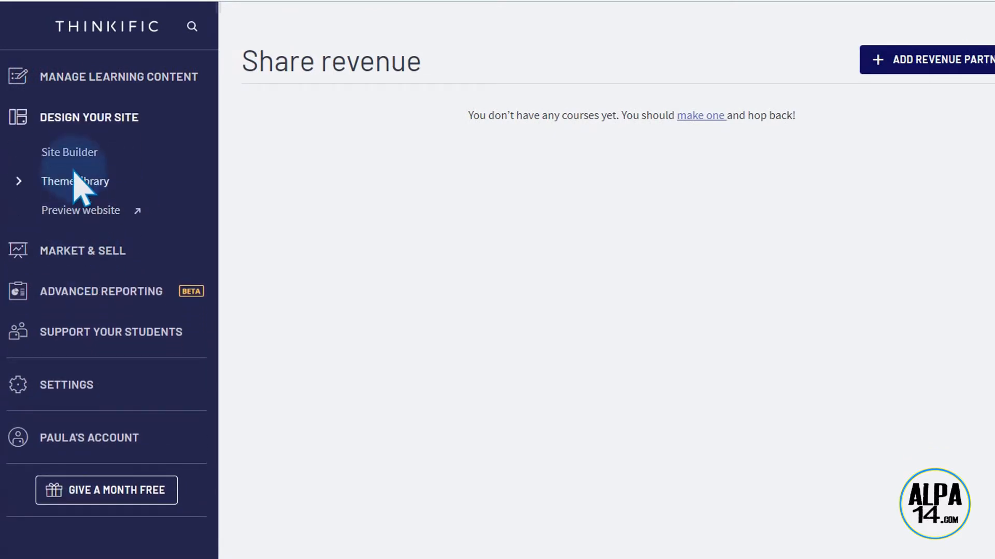
left_click(72, 182)
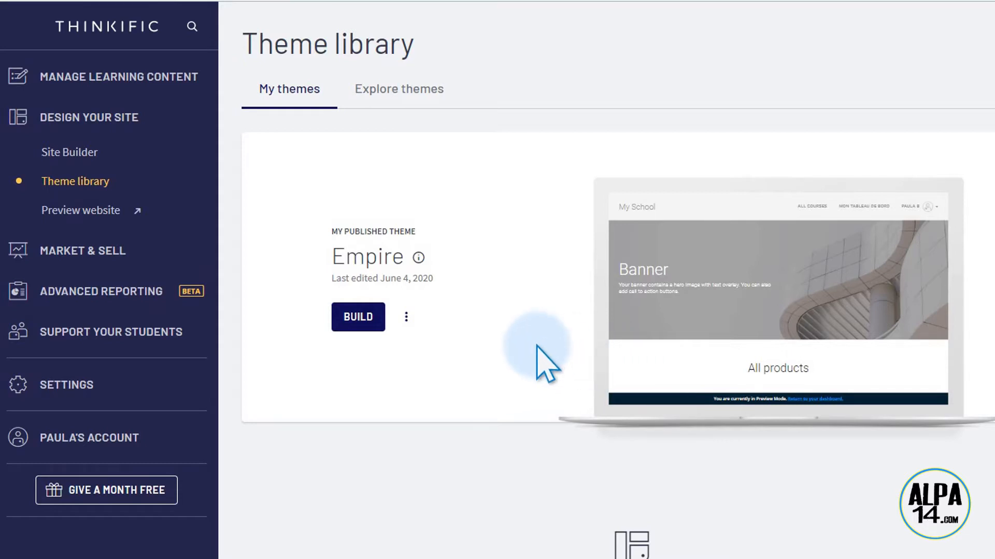
left_click(396, 99)
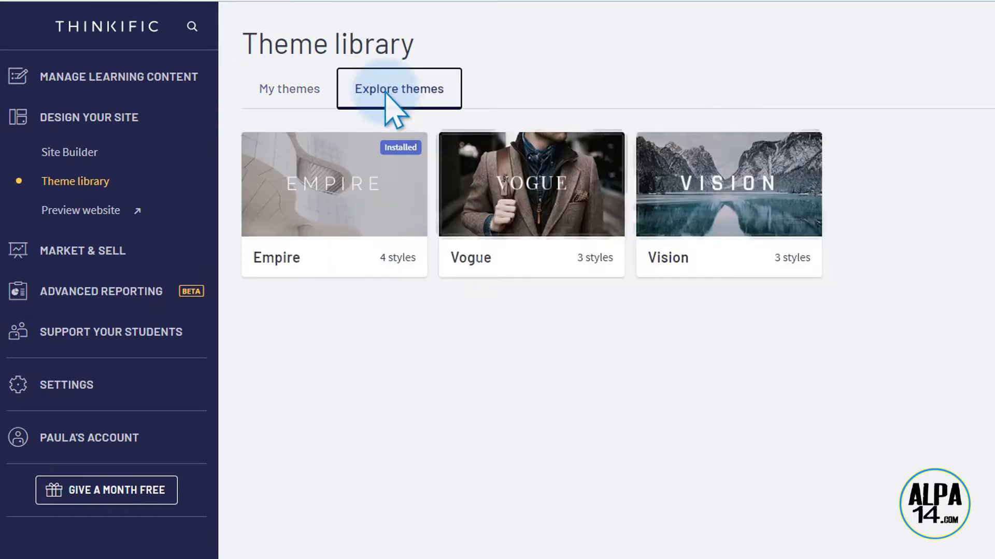
mouse_move(524, 222)
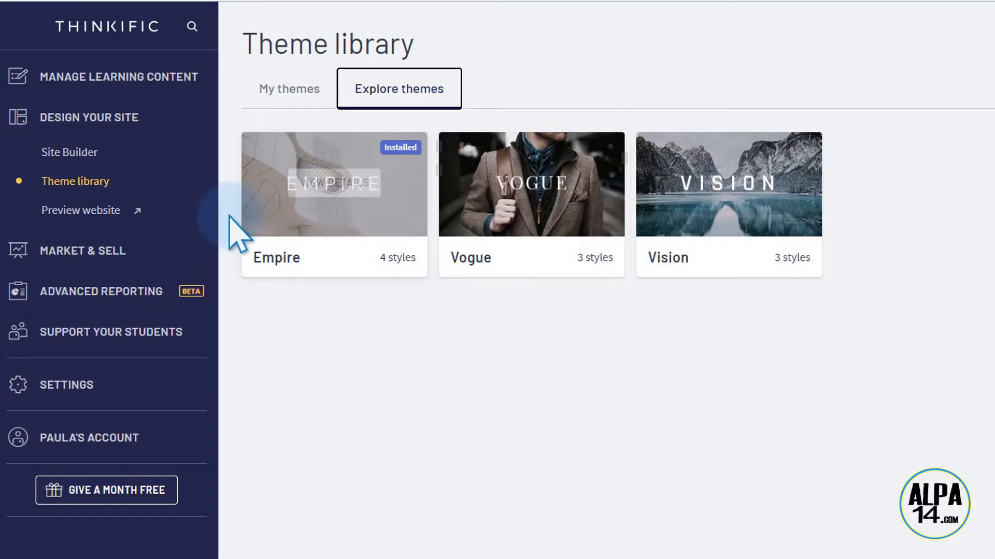
left_click(90, 218)
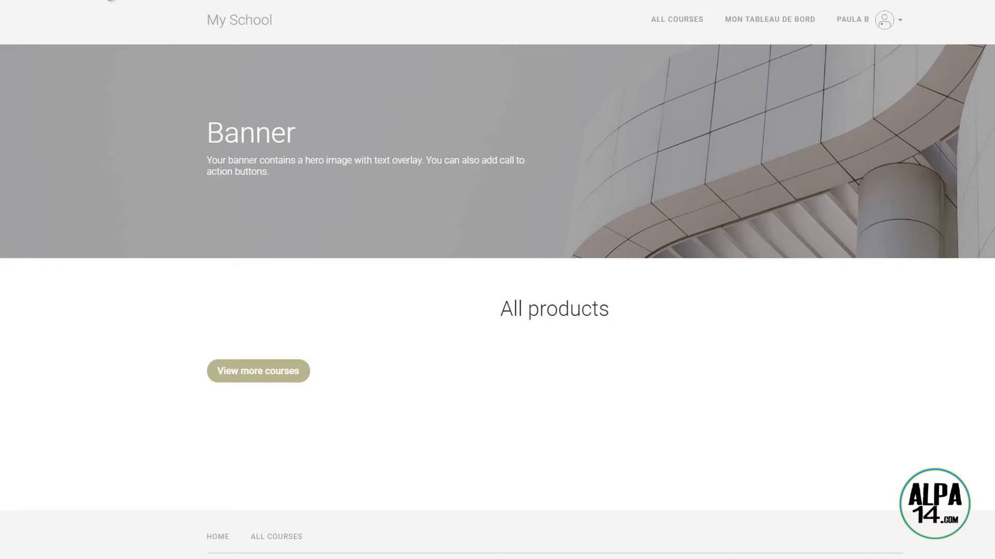
left_click(68, 0)
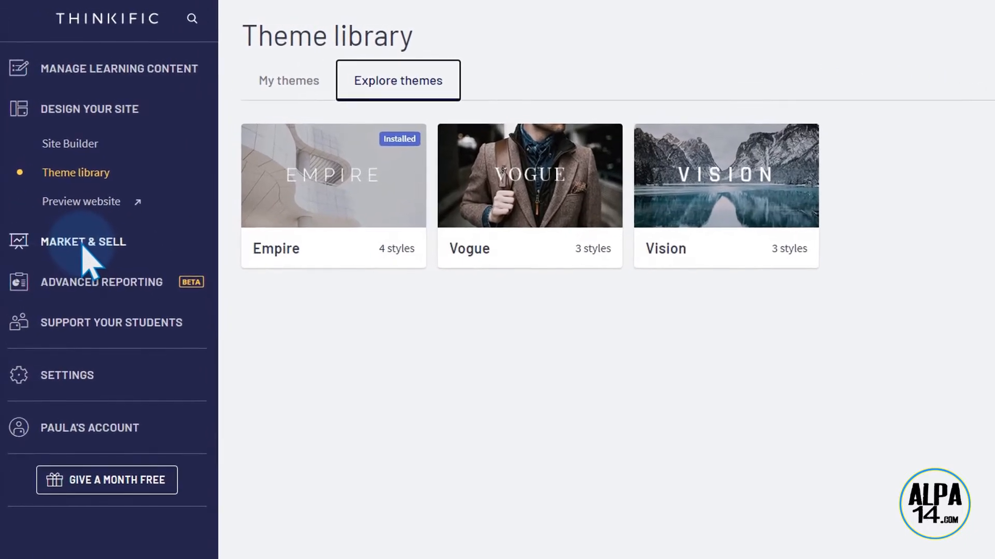
Review the Coupons, Sales widgets and Orders pages of the marketing and sales section.
left_click(55, 226)
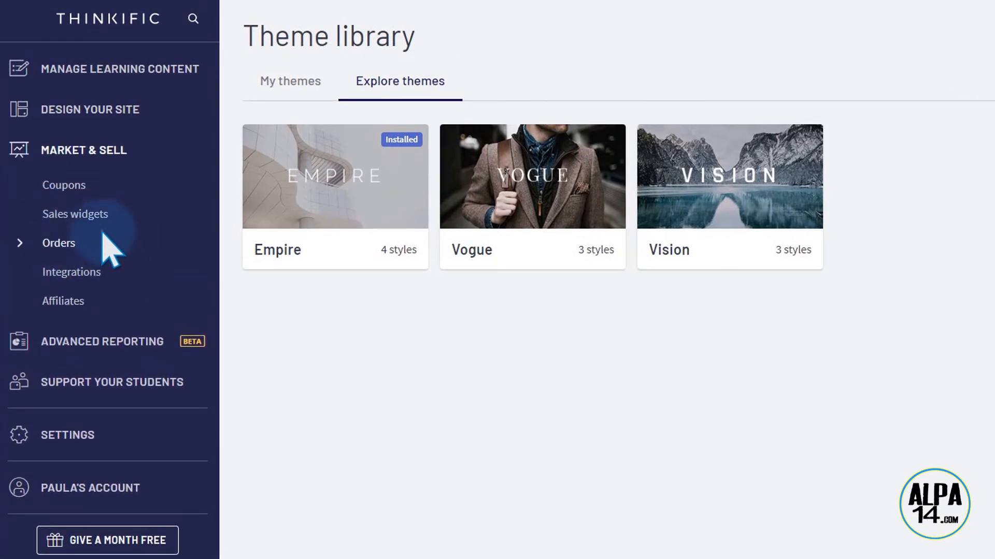
left_click(66, 190)
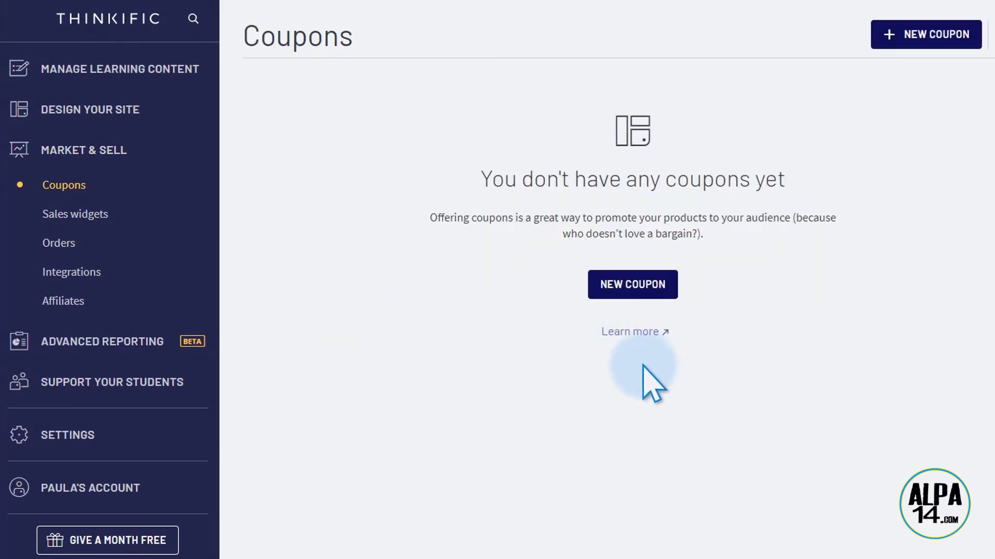
left_click(74, 215)
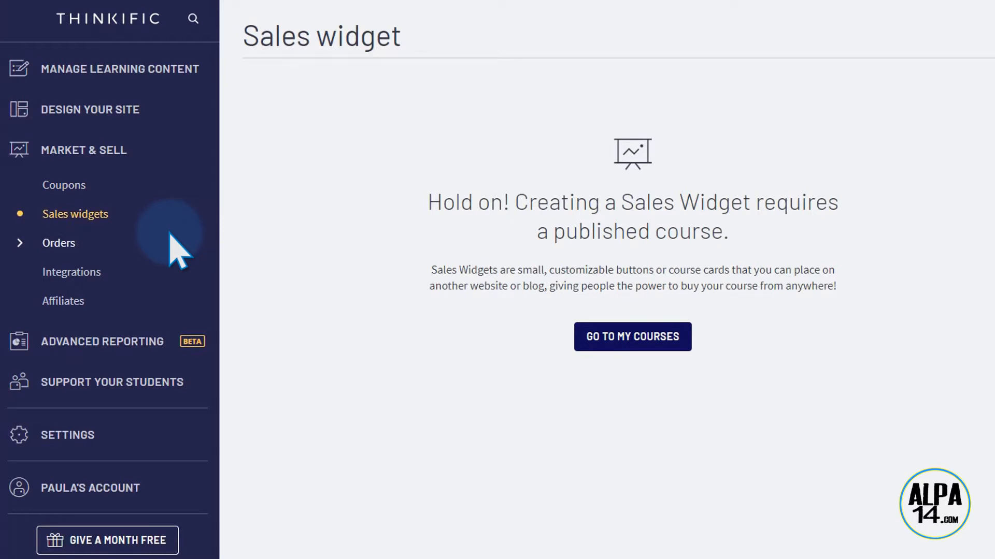
left_click(53, 250)
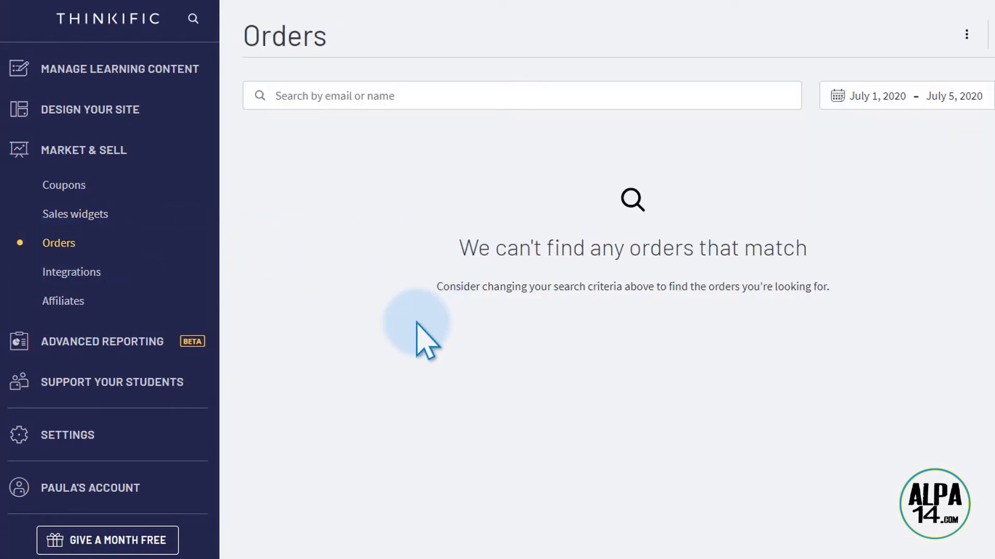
Examine the available integrations, from e-commerce and automation tools through analytics to email marketing services.
left_click(78, 275)
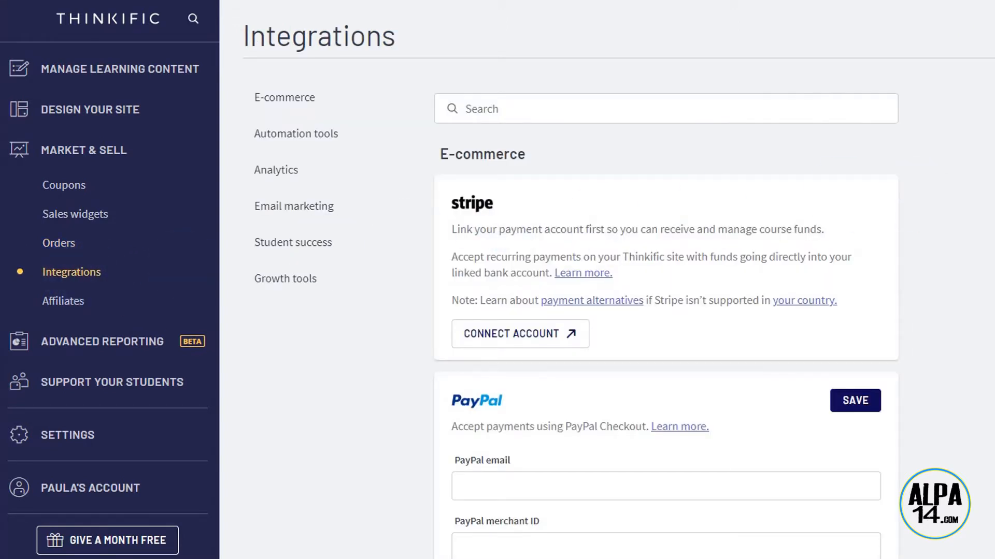
scroll(618, 280, "down", 2)
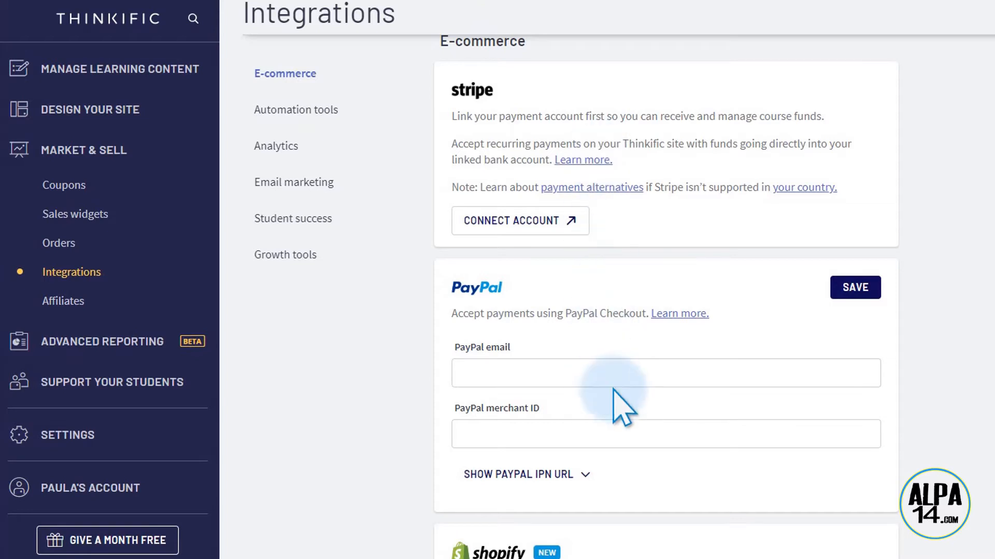
scroll(667, 297, "down", 8)
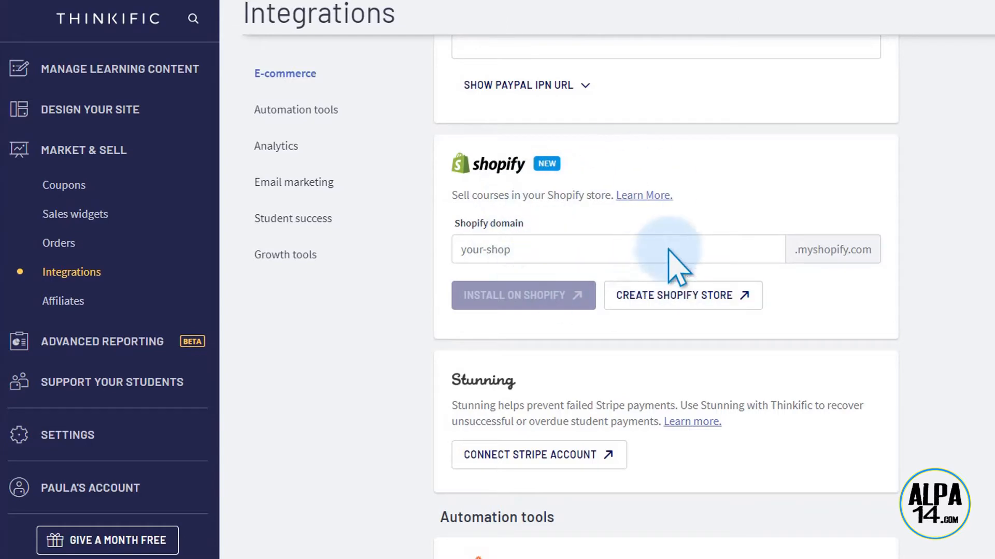
scroll(666, 296, "down", 18)
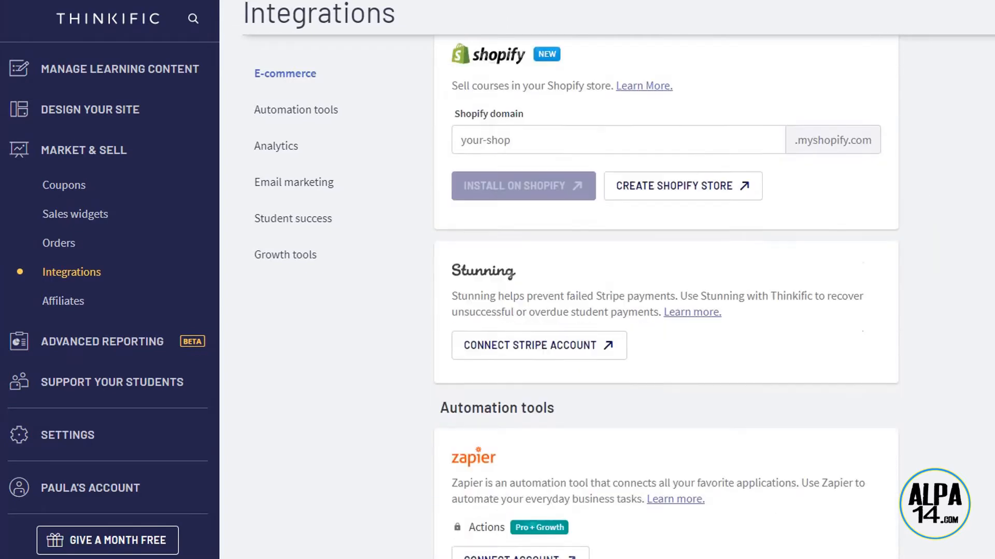
scroll(666, 295, "down", 15)
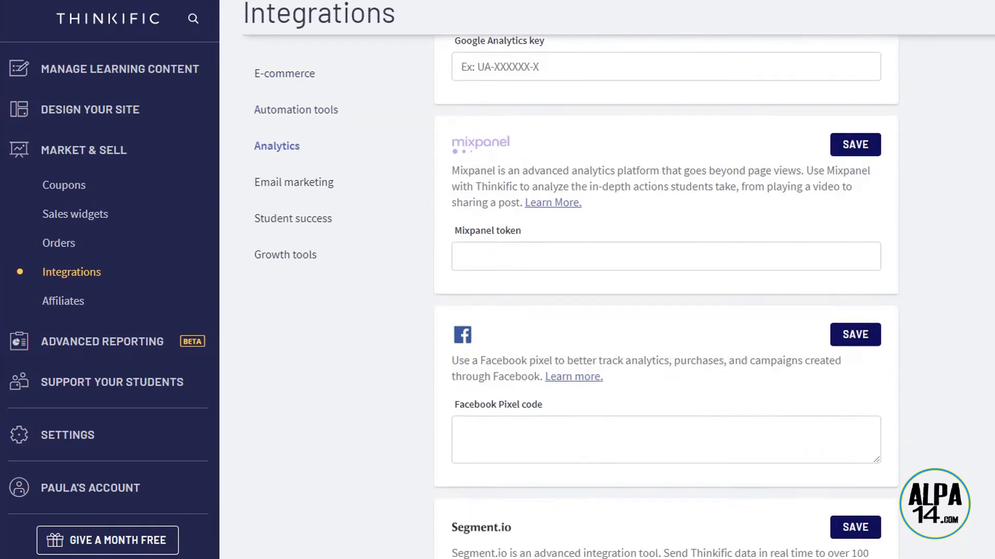
scroll(666, 295, "down", 3)
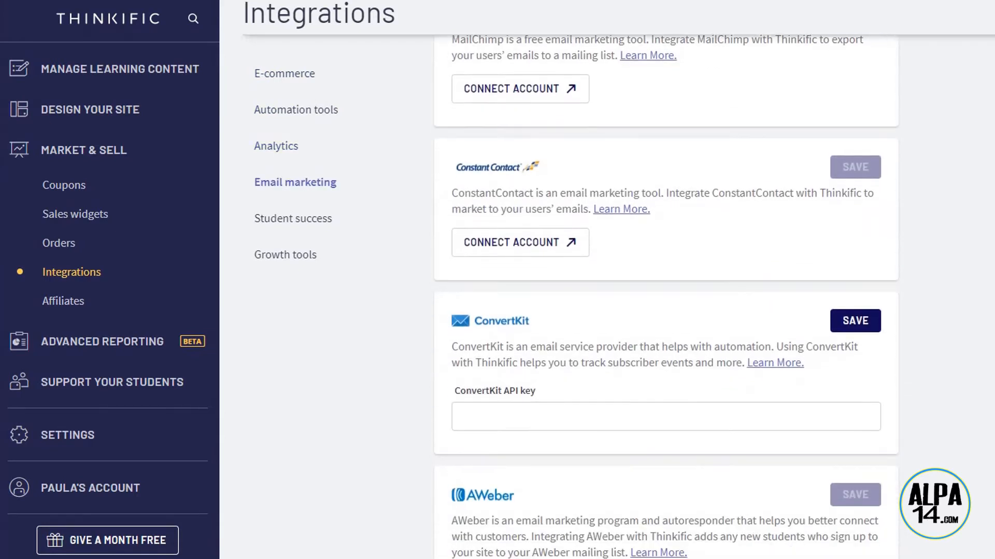
scroll(665, 295, "up", 2)
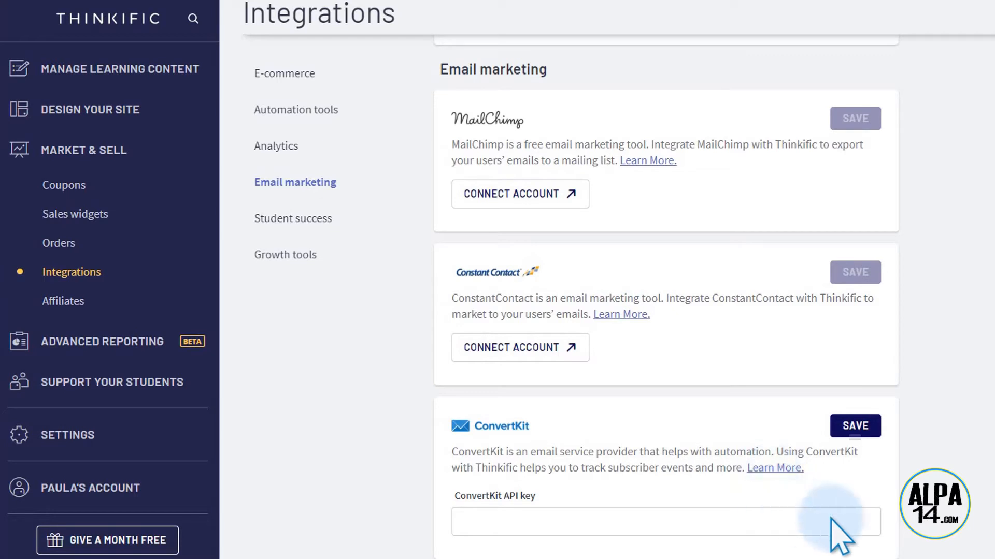
scroll(665, 295, "down", 5)
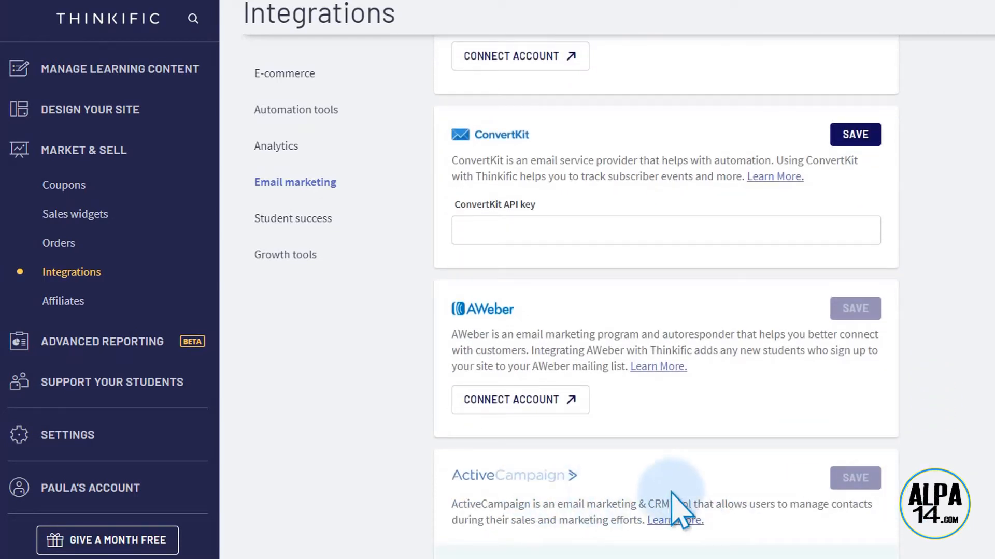
View the Affiliates page and show the report types offered under Advanced Reporting.
left_click(63, 302)
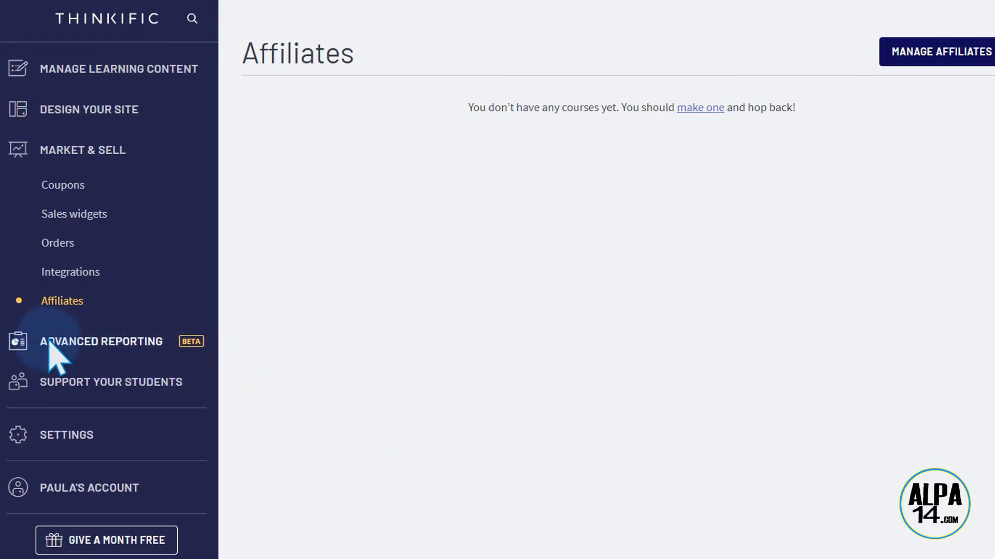
left_click(95, 343)
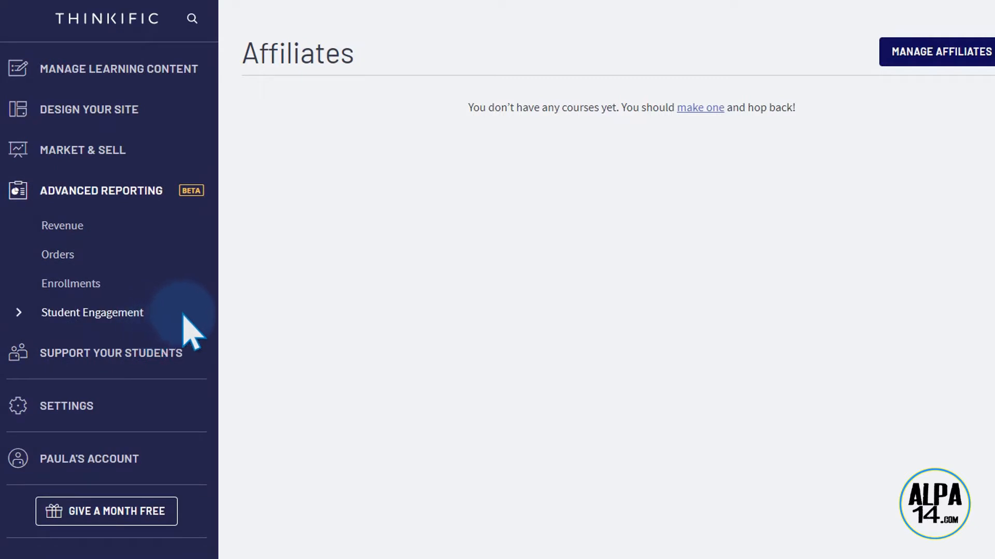
Review the Revenue, Orders, Enrollments and Student Engagement reports, including the time-interval choices for enrollments.
left_click(56, 227)
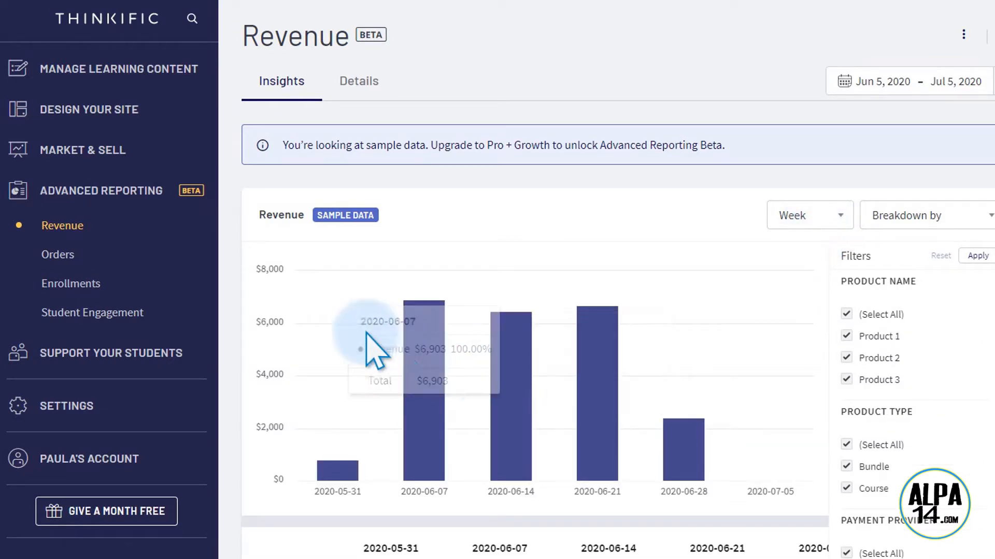
left_click(57, 255)
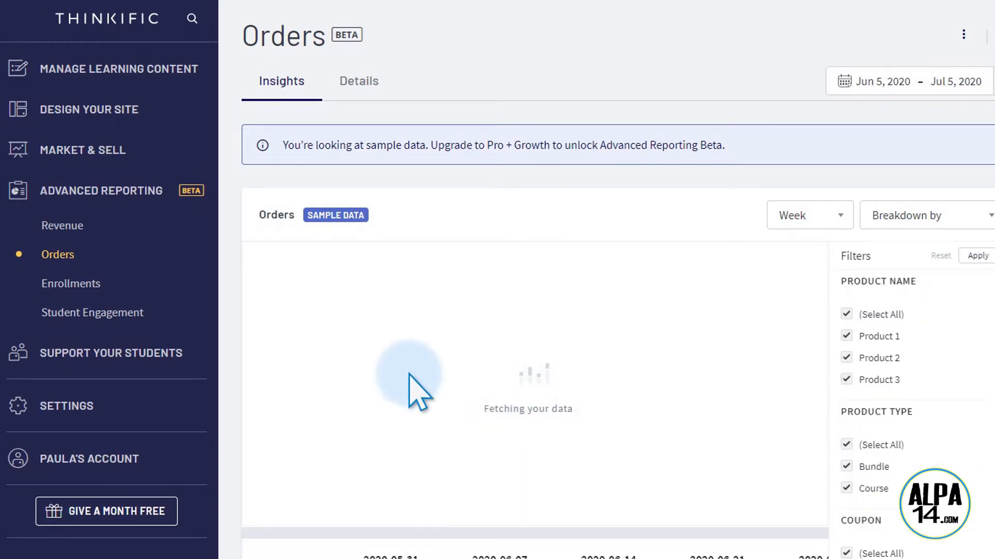
left_click(73, 284)
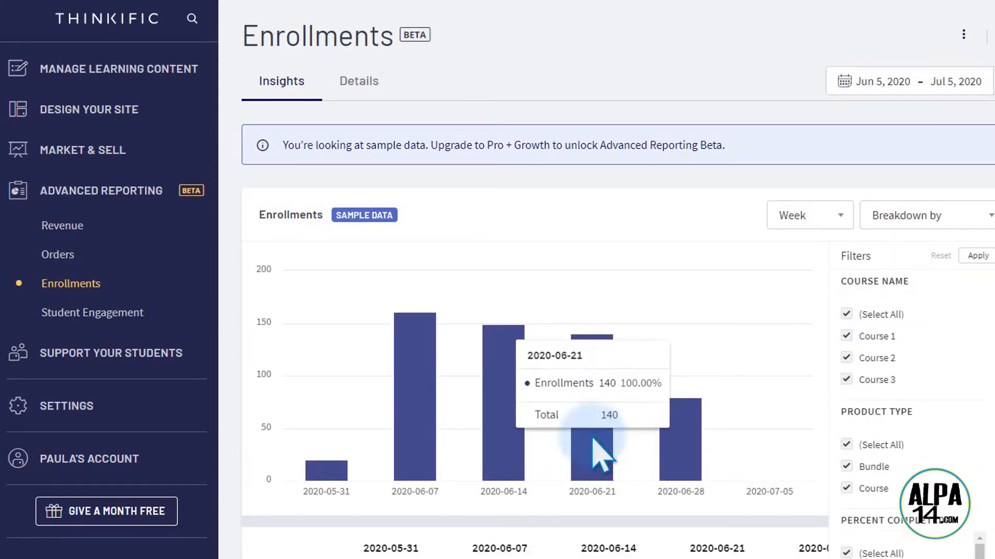
mouse_move(692, 408)
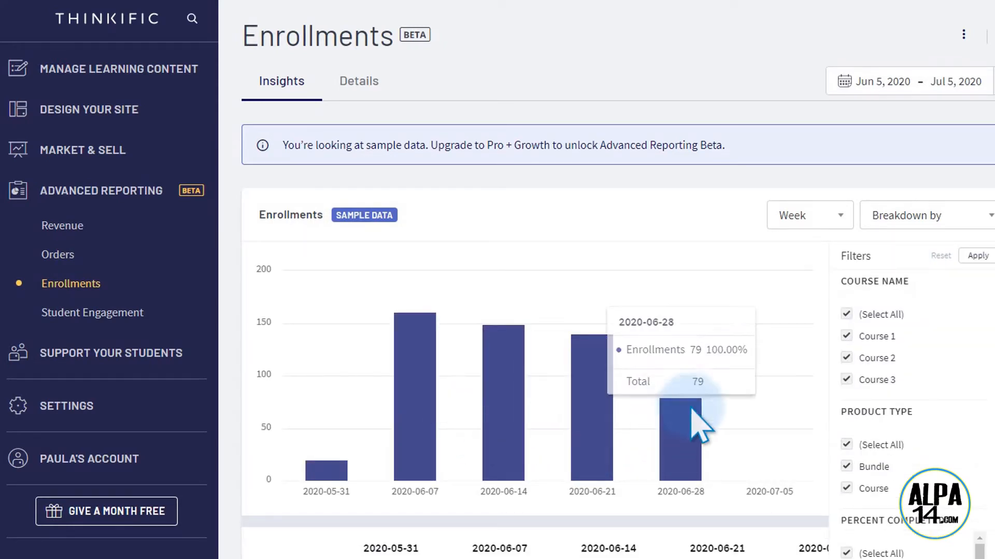
left_click(830, 218)
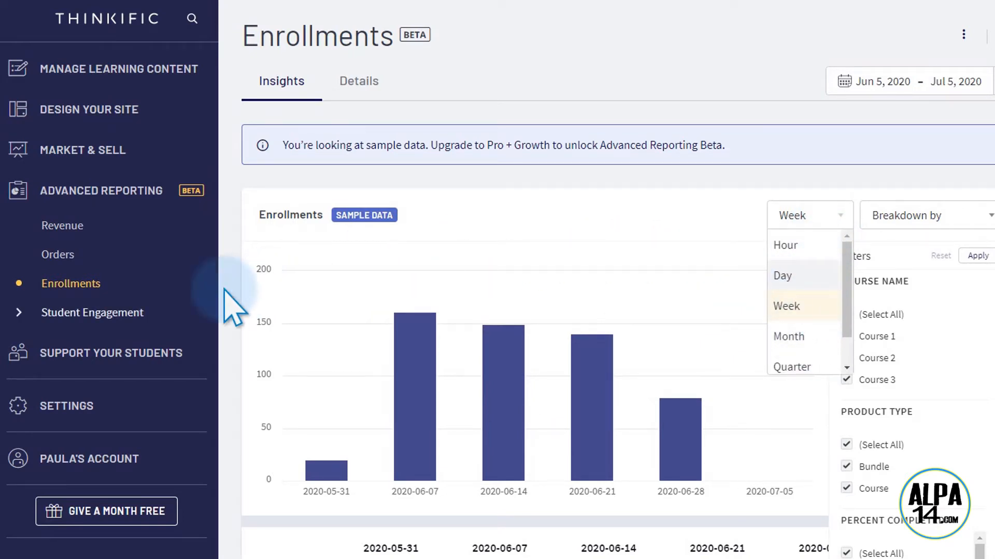
left_click(110, 316)
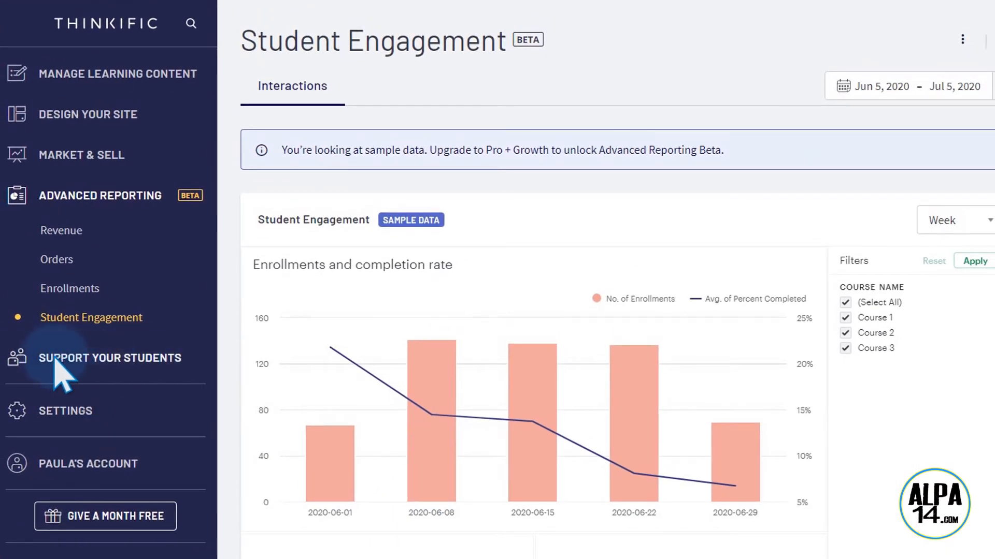
Examine the Notifications page for student support, from the owner alerts to the Site Welcome Email option.
left_click(86, 360)
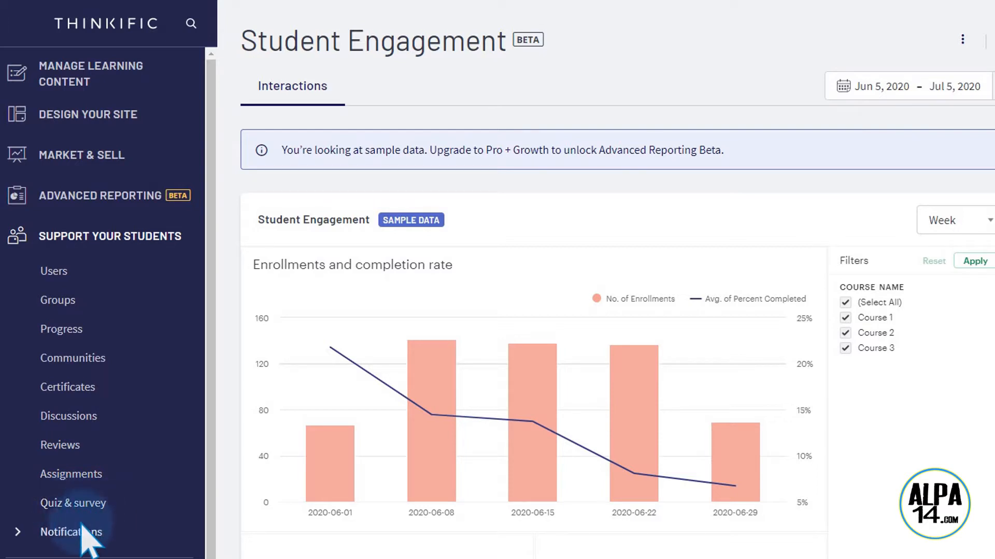
left_click(58, 533)
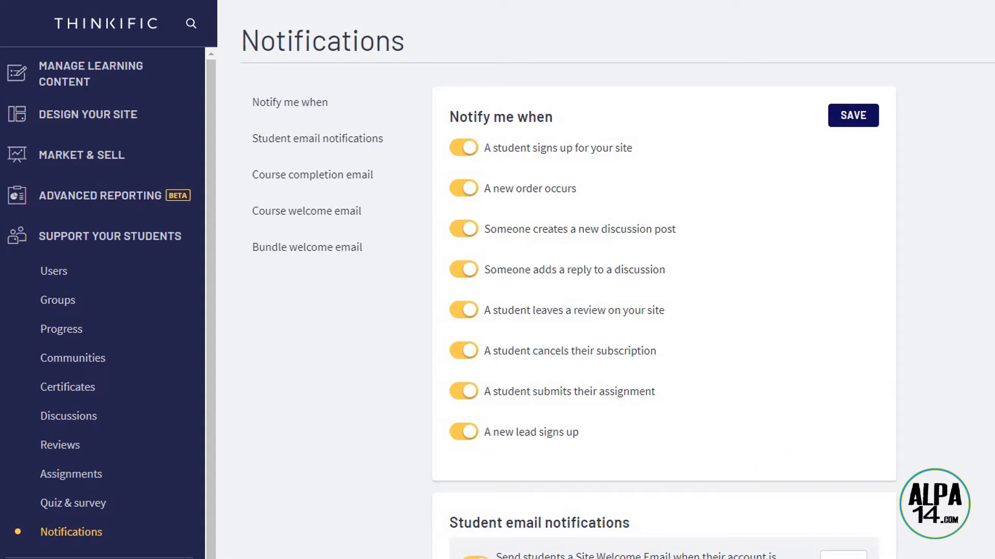
scroll(664, 298, "down", 3)
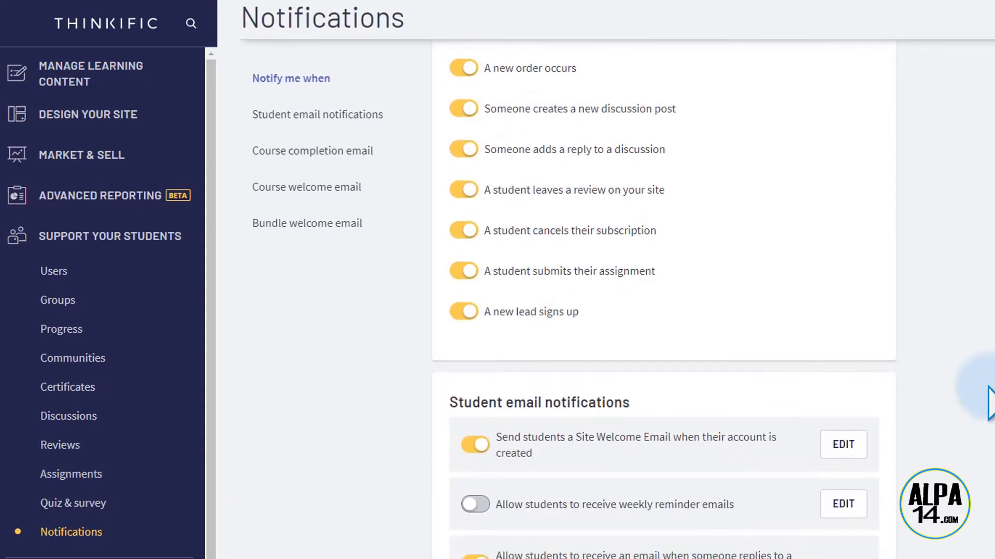
left_click_drag(497, 440, 629, 468)
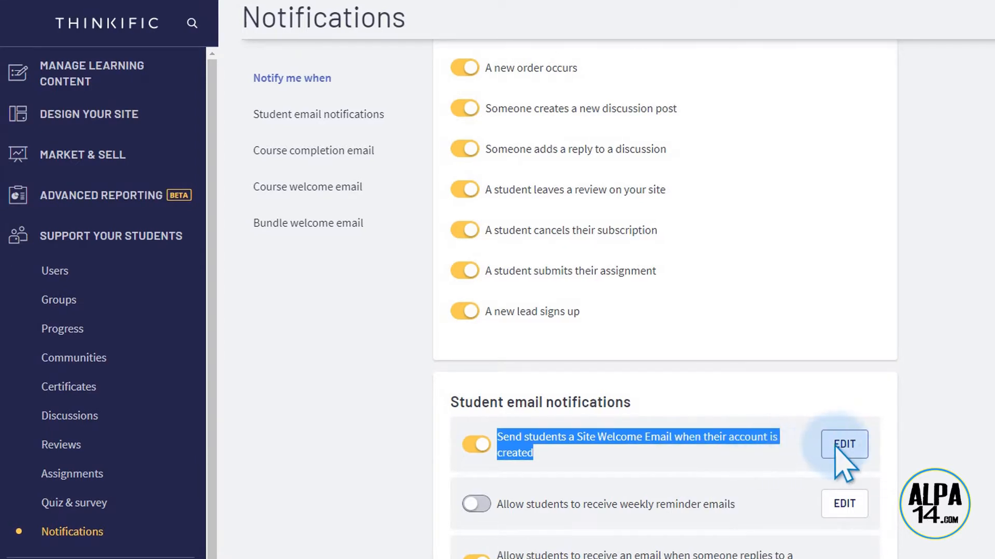
scroll(849, 440, "down", 1)
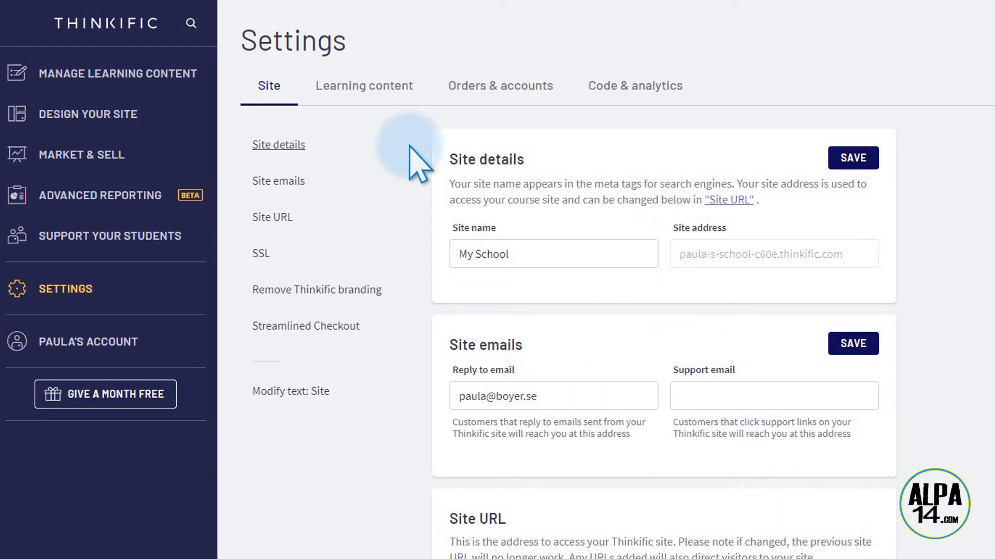
Review the learning content settings, from the Course Player theme, styles and logo to the site language.
left_click(348, 89)
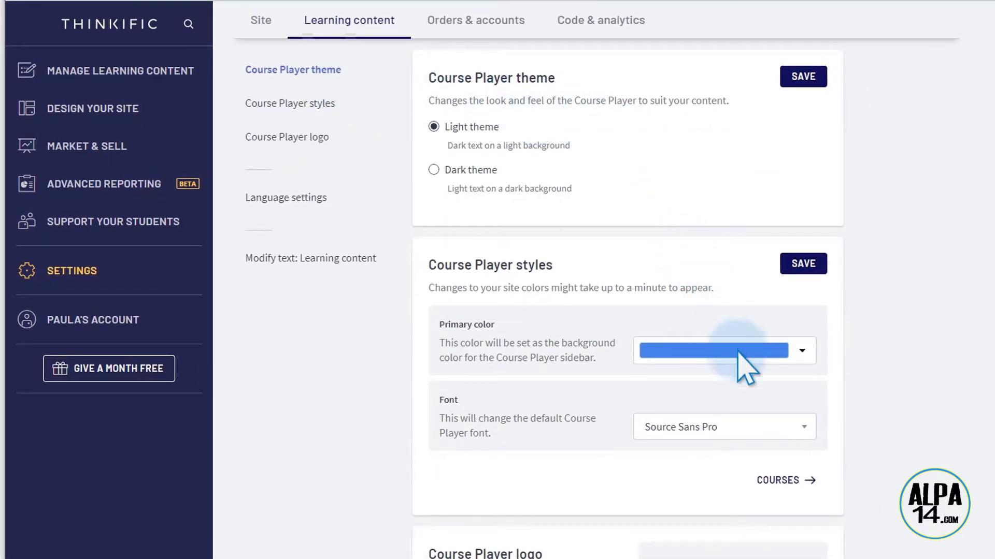
scroll(628, 301, "down", 8)
left_click(510, 454)
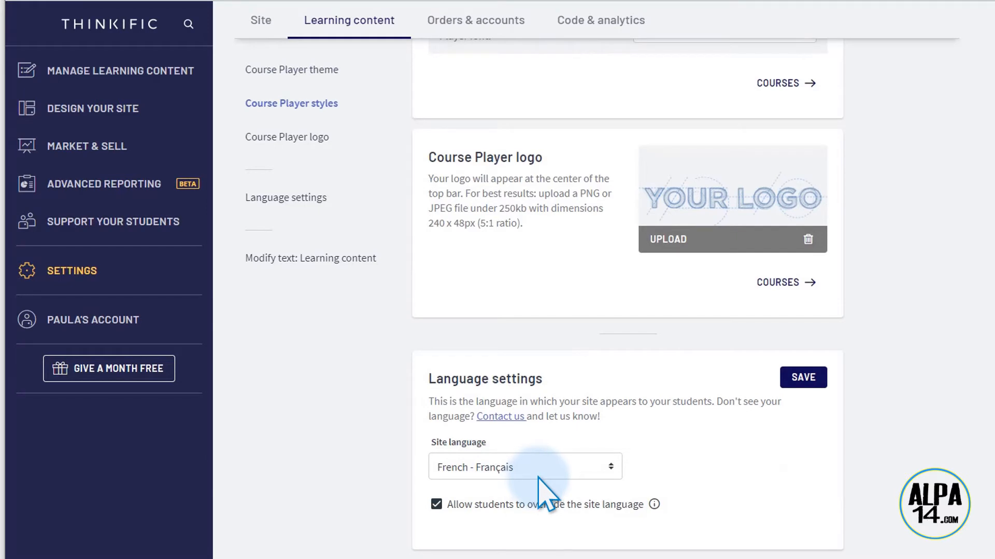
Review the Orders & accounts settings and the footer and order tracking code sections of Code & analytics.
left_click(477, 27)
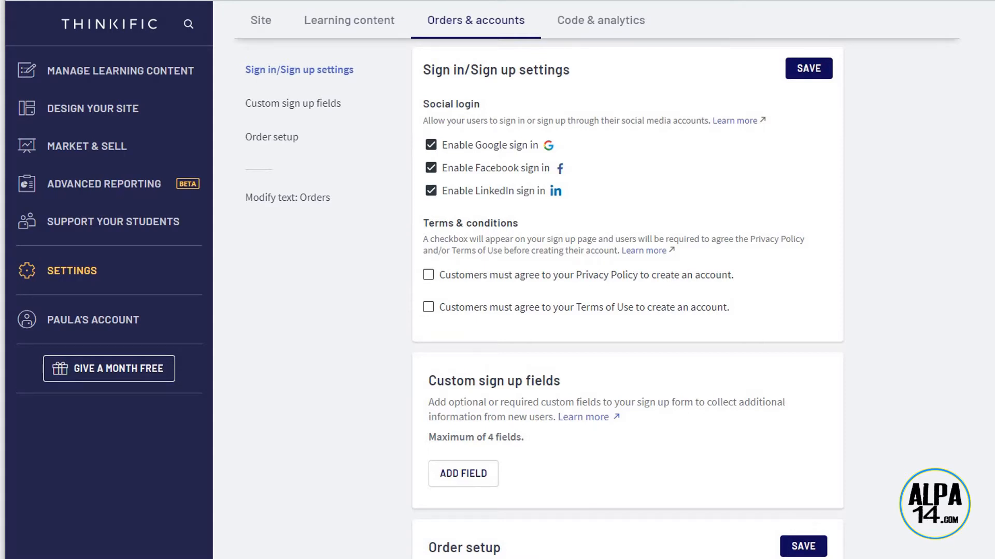
left_click(626, 21)
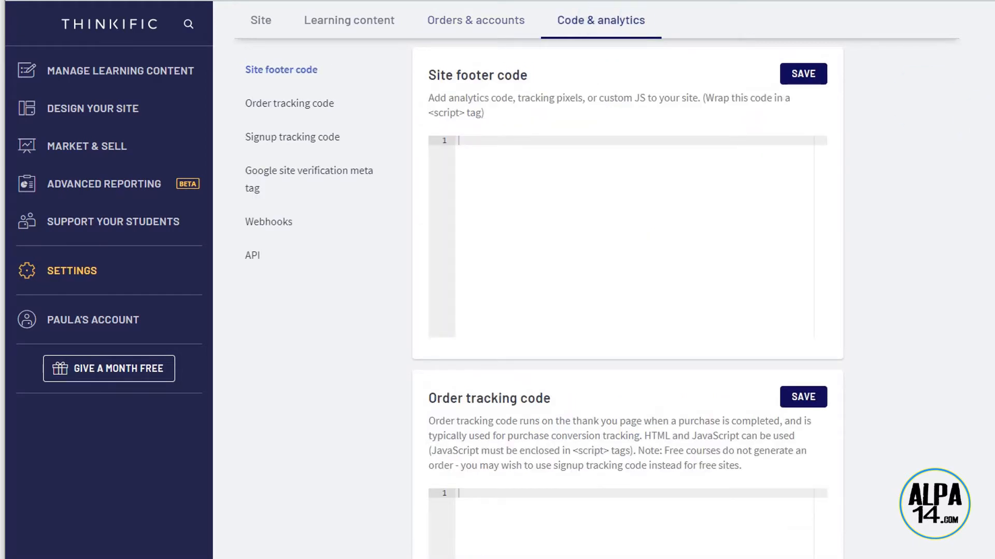
scroll(627, 301, "down", 4)
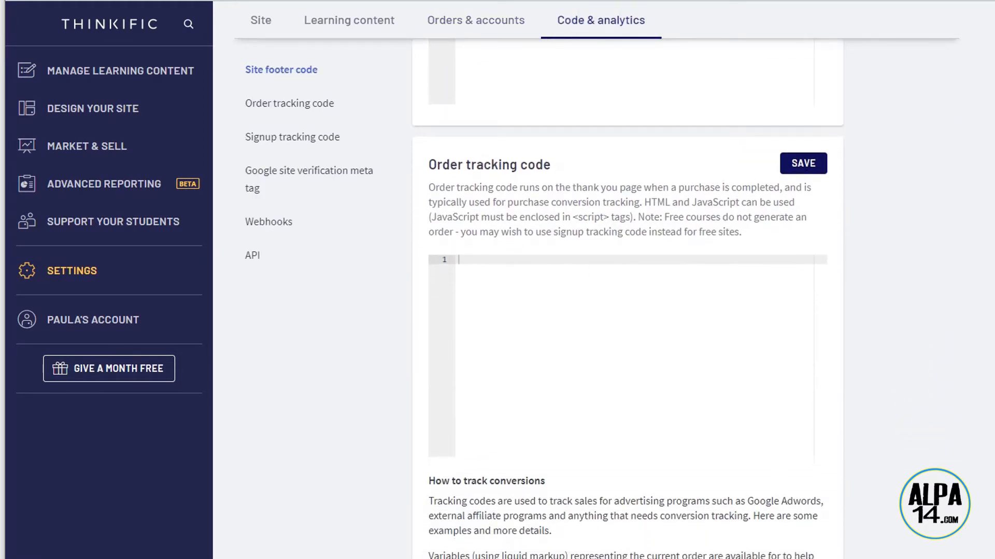
scroll(627, 301, "down", 10)
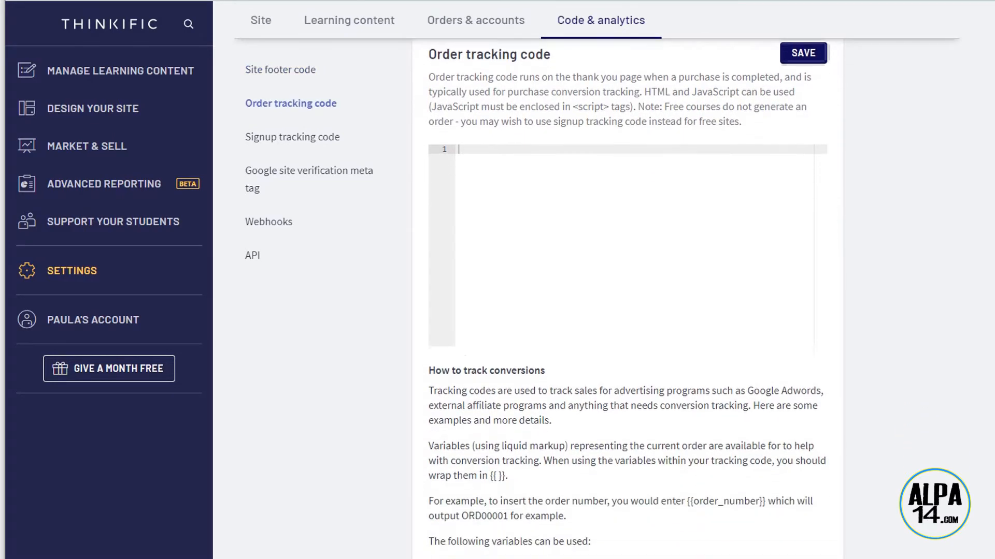
scroll(627, 300, "down", 7)
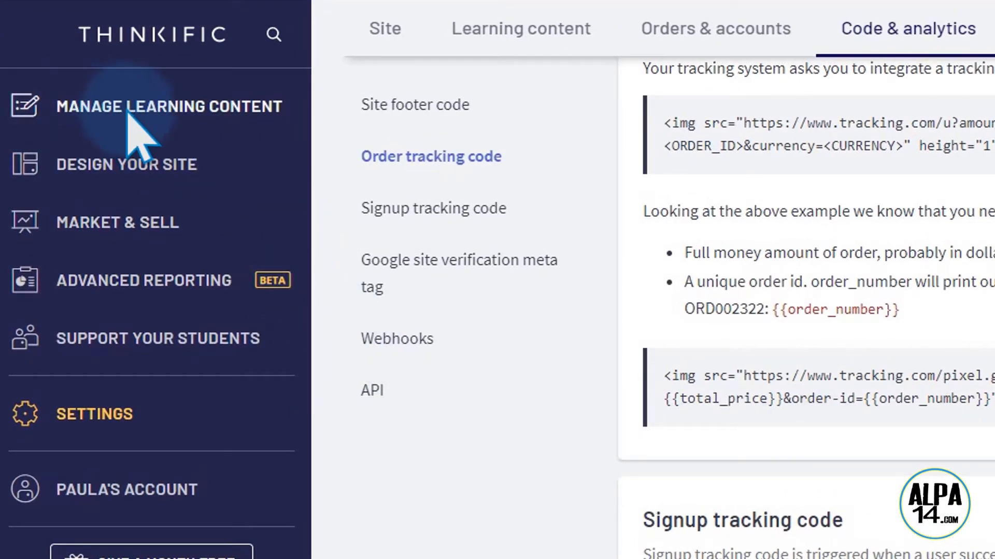
Create a new course from the Blank template and name it "Votre cours".
left_click(154, 106)
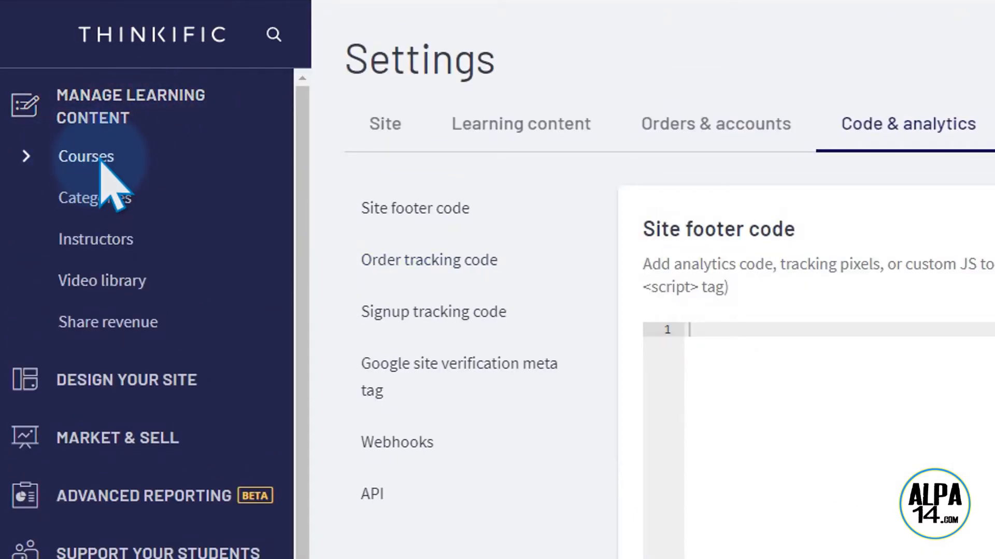
left_click(102, 163)
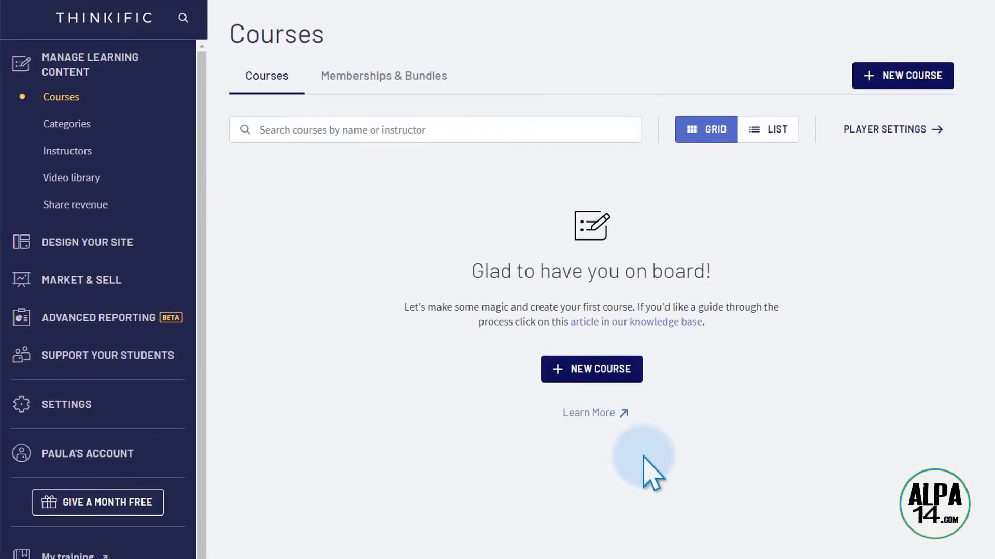
left_click(569, 378)
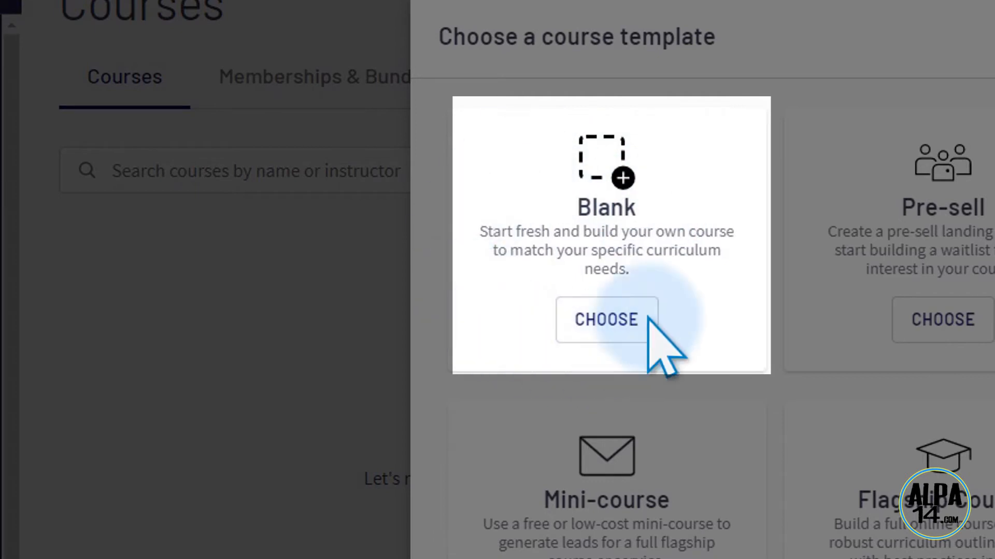
left_click(578, 322)
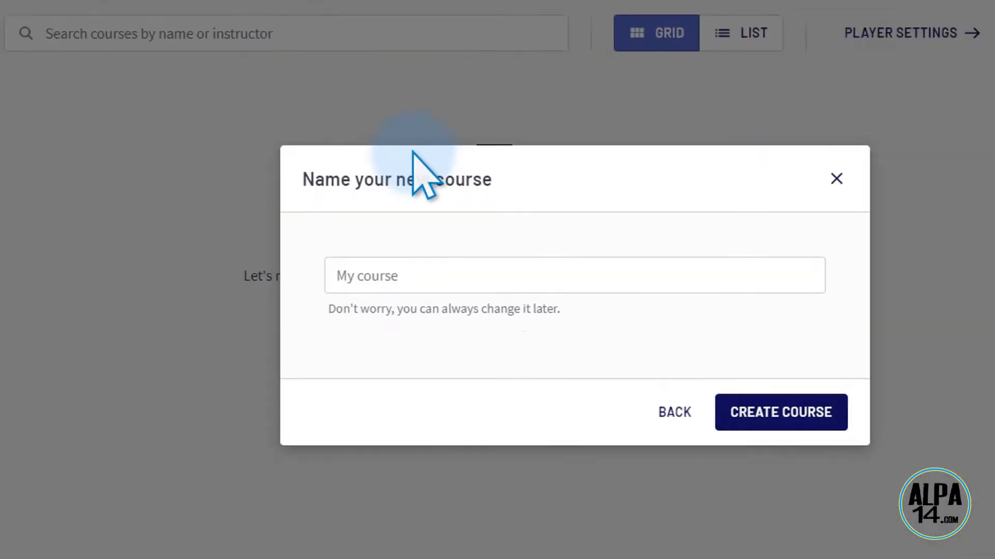
left_click(314, 191)
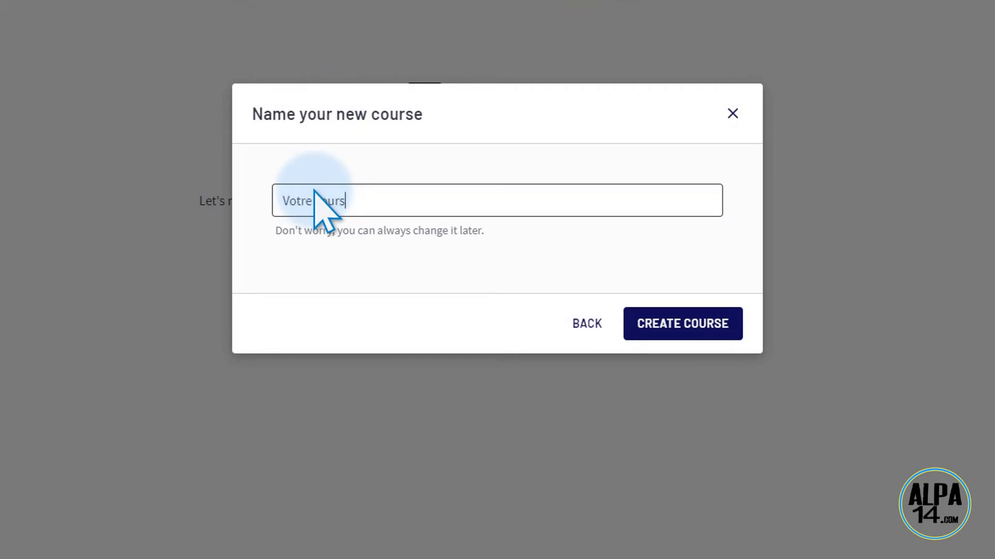
left_click(684, 323)
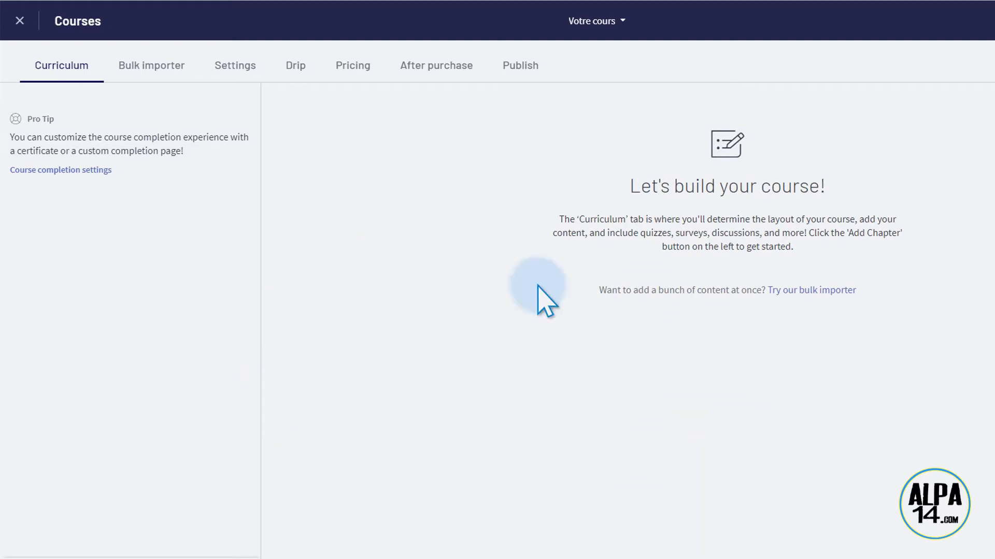
Add a first chapter titled "Présentation" to the course curriculum and save it.
scroll(490, 358, "down", 1)
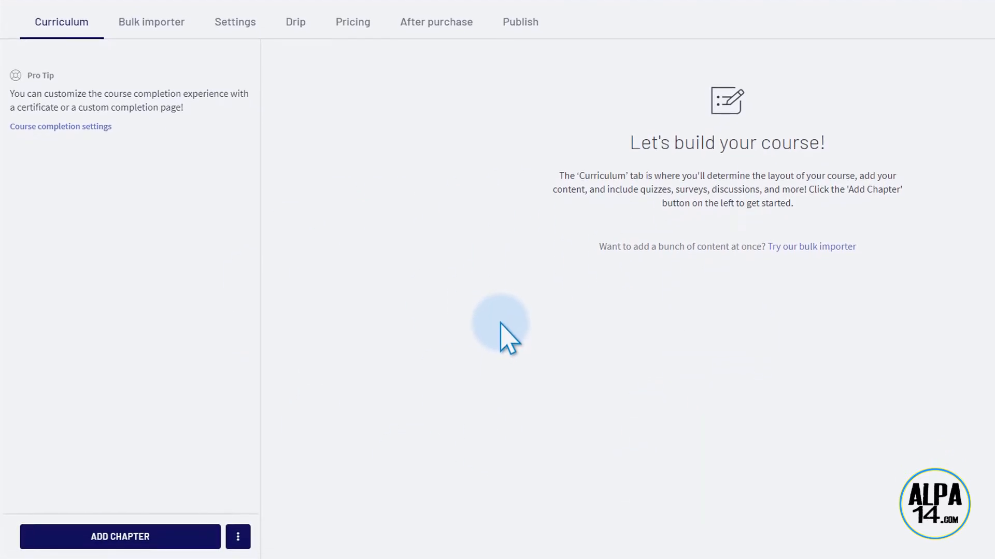
left_click(133, 539)
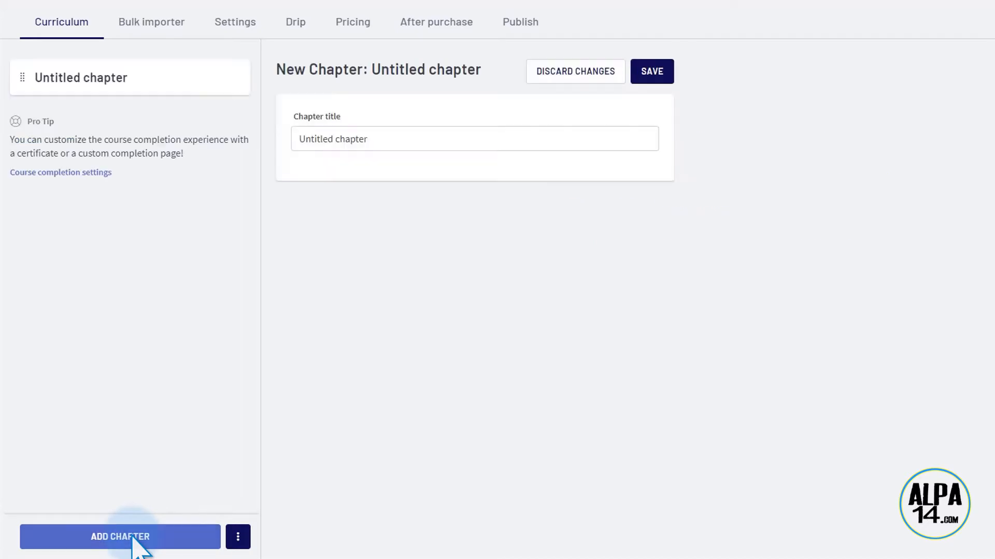
left_click(368, 138)
key("BackSpace")
key("BackSpace")
key("BackSpace")
key("BackSpace")
key("BackSpace")
key("BackSpace")
key("BackSpace")
key("BackSpace")
key("BackSpace")
key("BackSpace")
key("BackSpace")
key("BackSpace")
key("BackSpace")
key("BackSpace")
key("BackSpace")
type("Présentation")
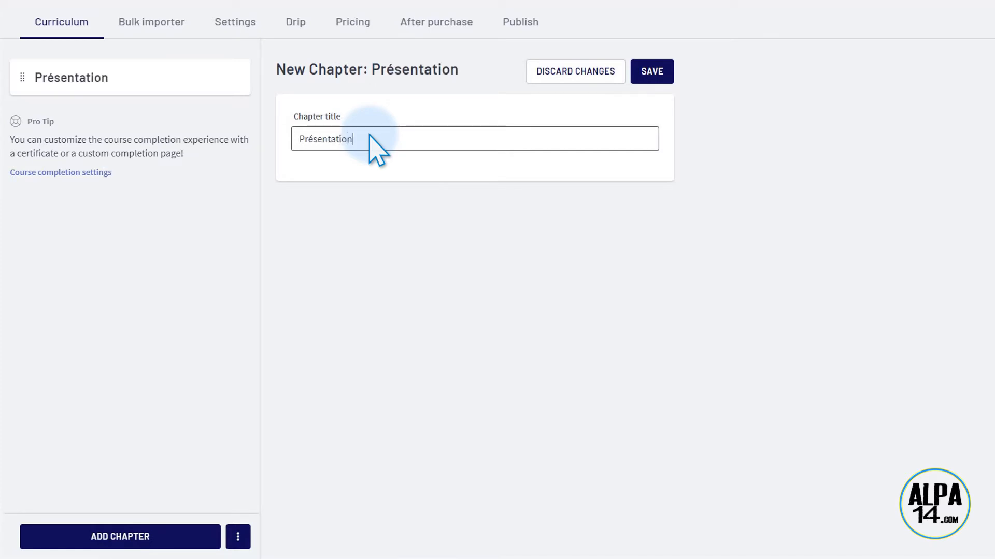
left_click(654, 72)
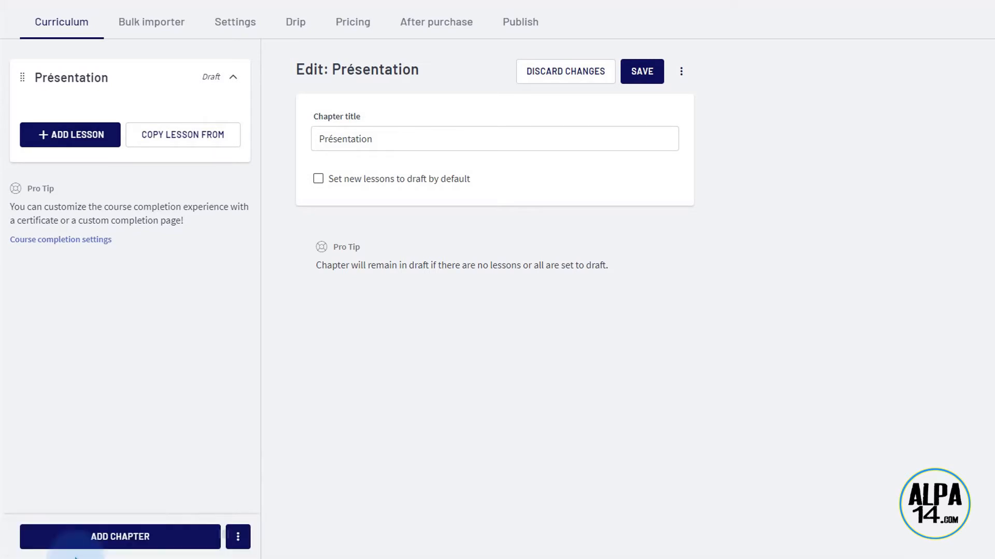
Add a second chapter titled "Leçon 1" to the curriculum and save it.
left_click(120, 539)
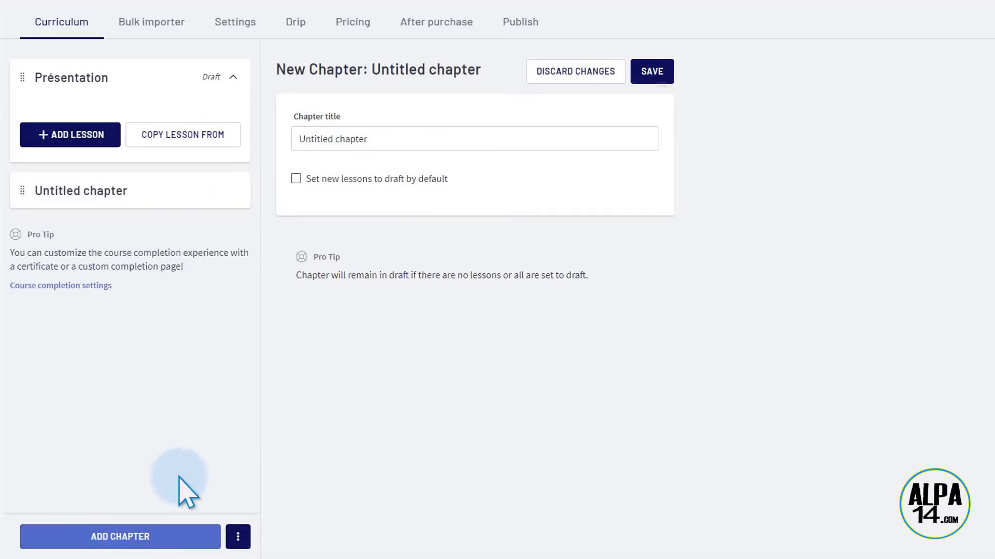
left_click(371, 139)
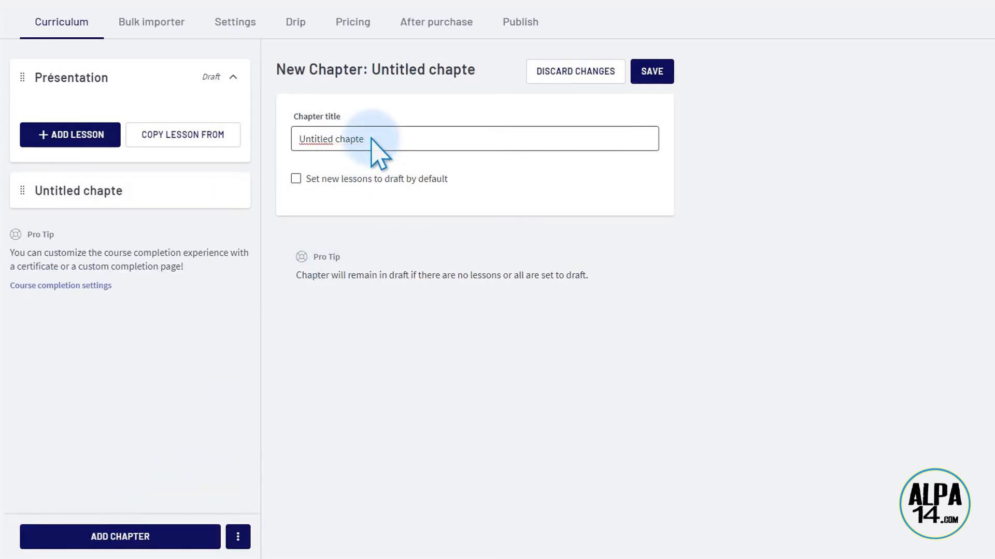
key("BackSpace")
key("BackSpace")
key("BackSpace")
key("BackSpace")
key("BackSpace")
key("BackSpace")
key("BackSpace")
key("BackSpace")
key("BackSpace")
key("BackSpace")
key("BackSpace")
key("BackSpace")
key("BackSpace")
key("BackSpace")
key("BackSpace")
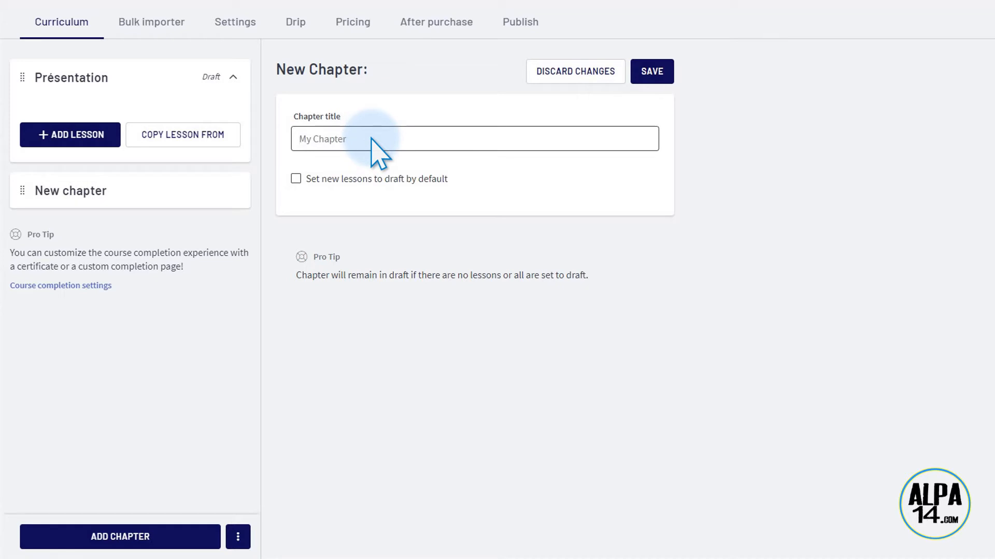
type("Leçon 1")
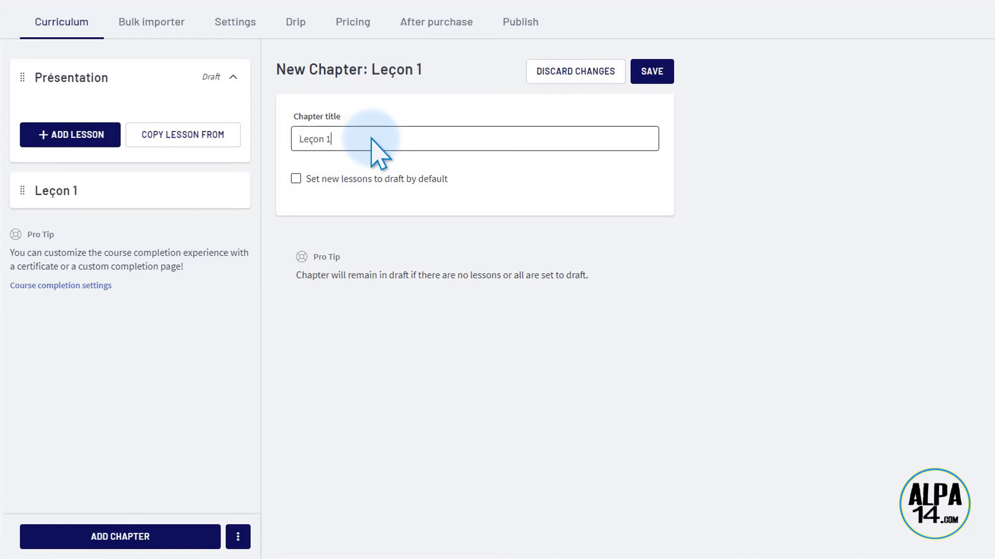
left_click(659, 72)
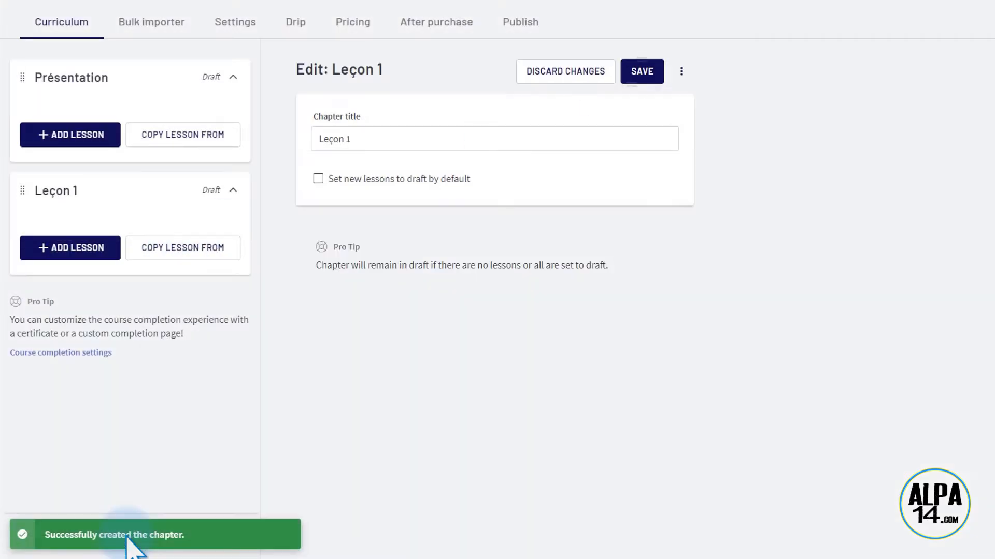
Add a third chapter titled "Leçon 2" to the course curriculum and save it.
left_click(122, 537)
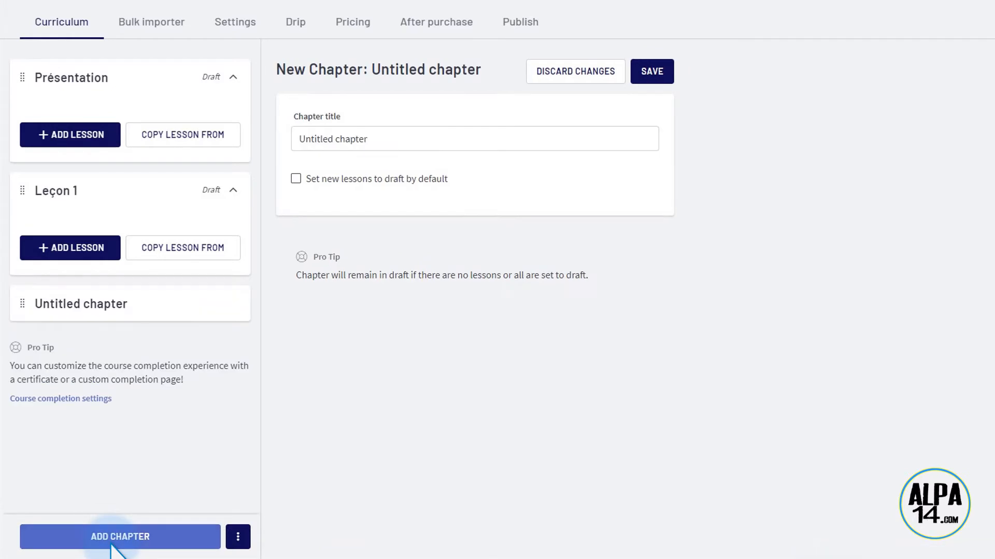
left_click(385, 137)
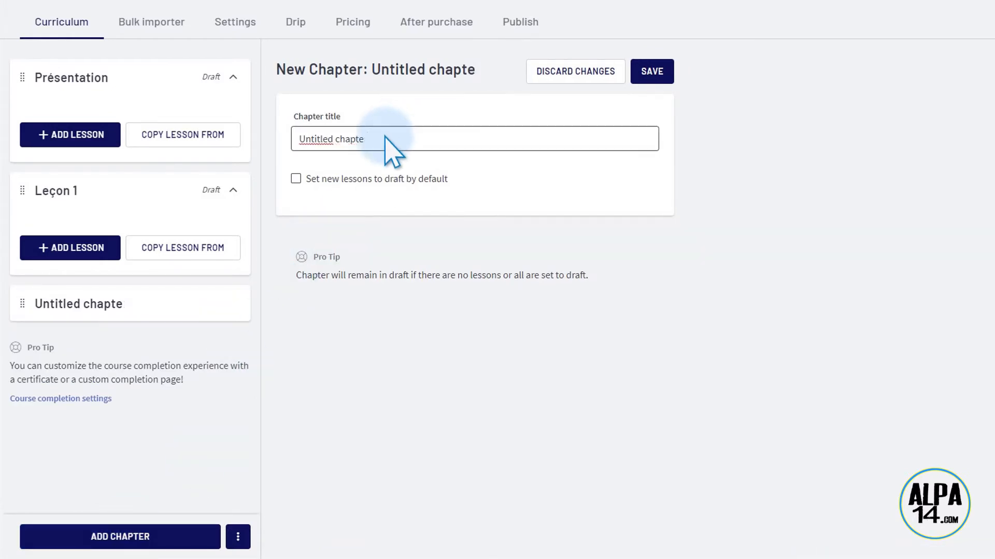
key("BackSpace")
key("BackSpace")
key("BackSpace")
key("BackSpace")
key("BackSpace")
key("BackSpace")
key("BackSpace")
key("BackSpace")
key("BackSpace")
key("BackSpace")
key("BackSpace")
key("BackSpace")
key("BackSpace")
key("BackSpace")
key("BackSpace")
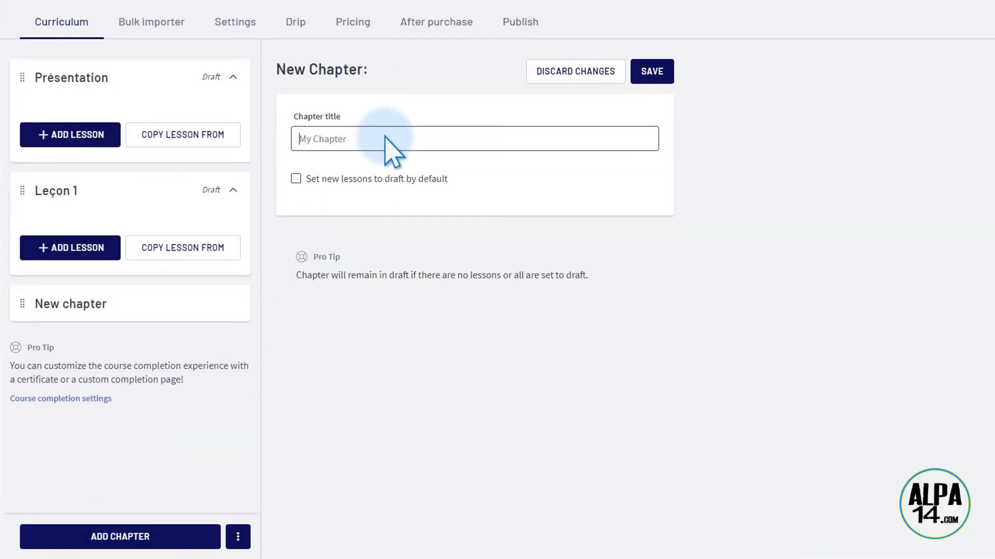
type("Leçon 2")
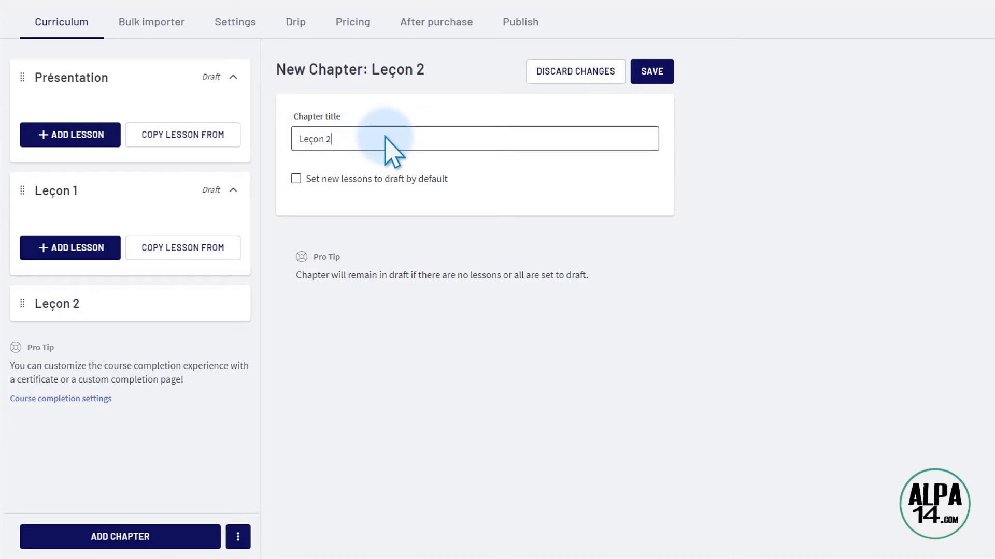
left_click(652, 72)
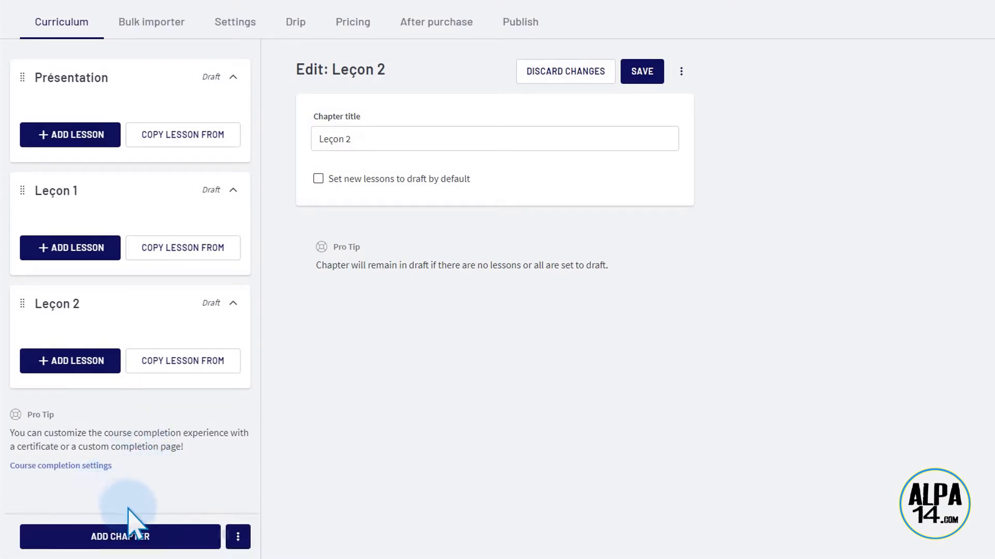
Add a fourth chapter titled "Leçon 3" to the course curriculum and save it.
left_click(124, 534)
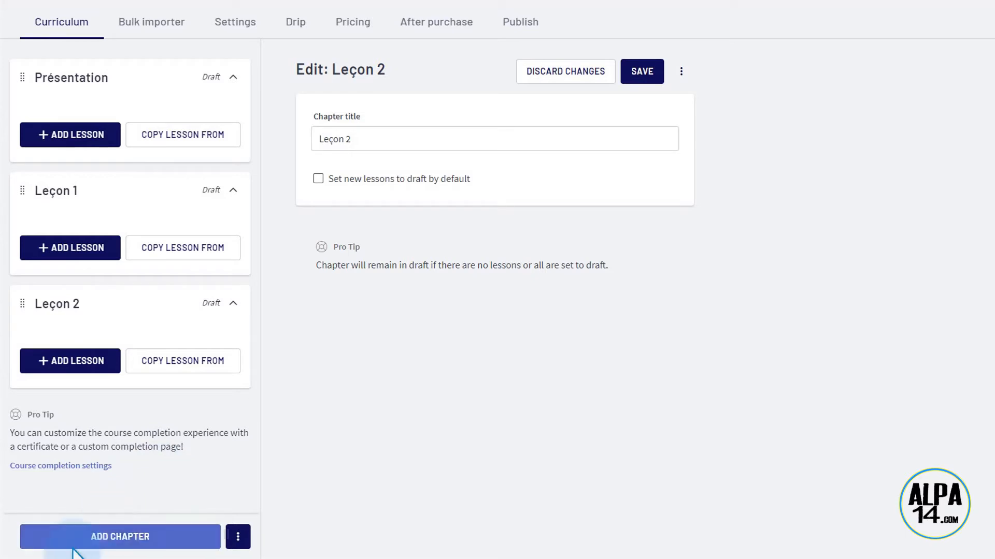
left_click(403, 136)
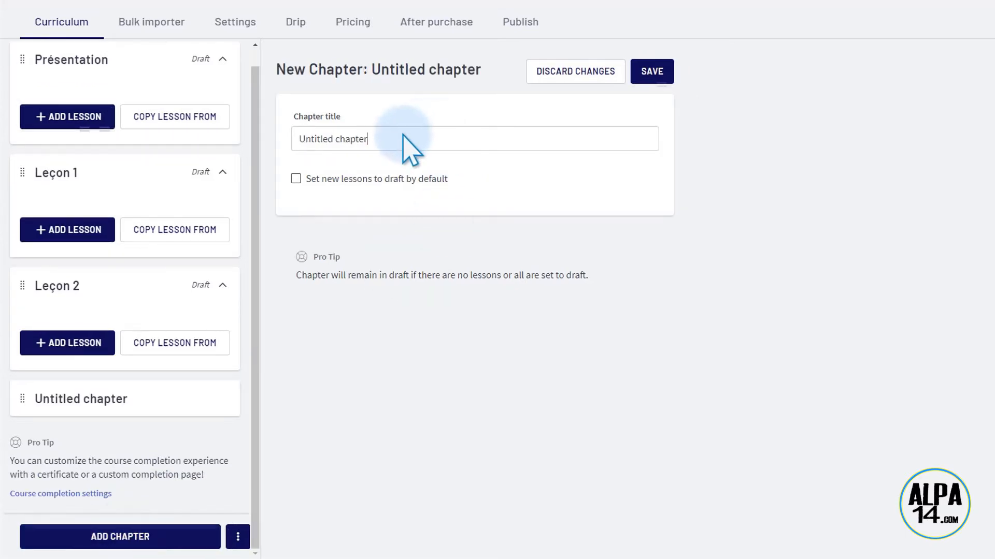
key("BackSpace")
key("BackSpace")
key("BackSpace")
key("BackSpace")
key("BackSpace")
key("BackSpace")
key("BackSpace")
key("BackSpace")
key("BackSpace")
key("BackSpace")
key("BackSpace")
key("BackSpace")
key("BackSpace")
key("BackSpace")
key("BackSpace")
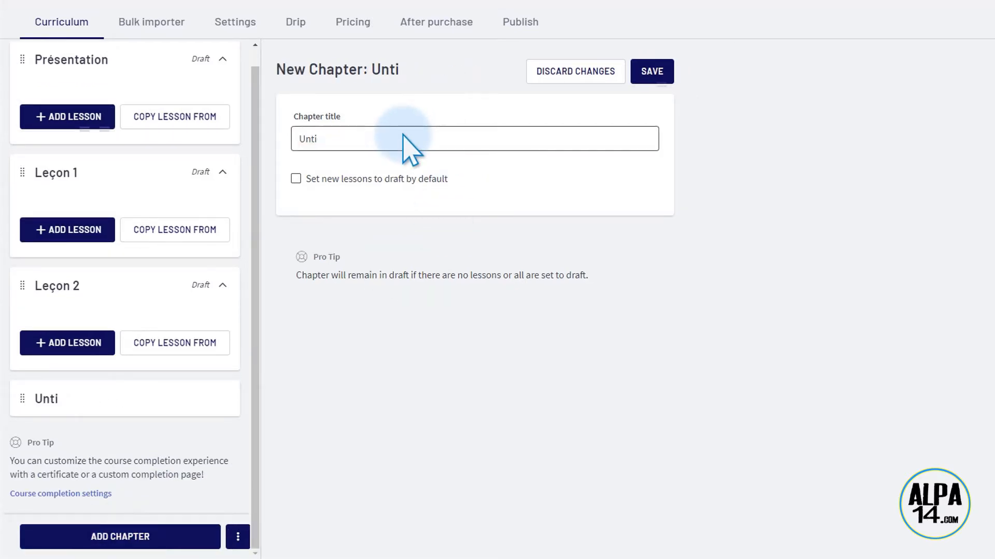
type("Leçon")
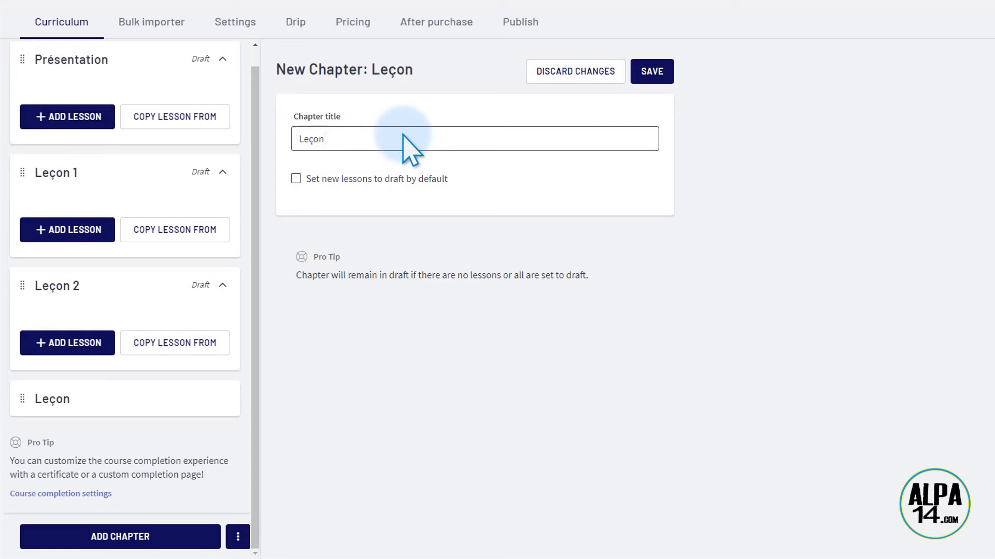
left_click(667, 62)
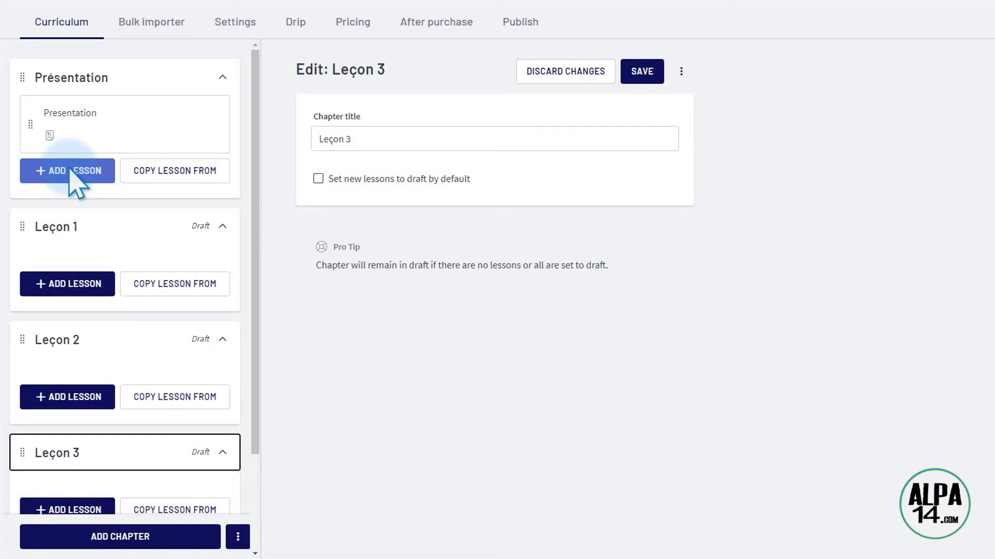
Show the lesson types available for the Présentation chapter, and preview the course with that chapter expanded before returning to the course builder.
left_click(70, 170)
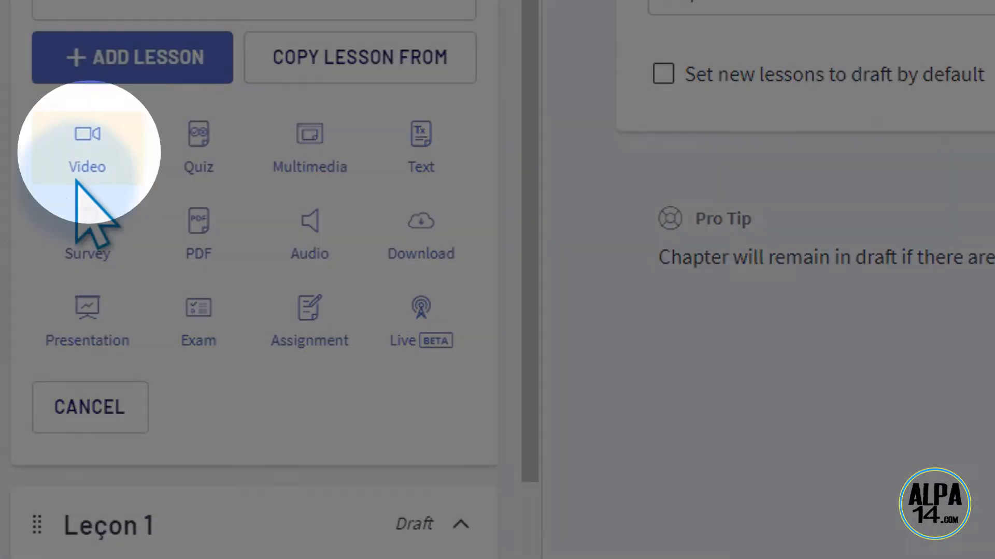
left_click(76, 181)
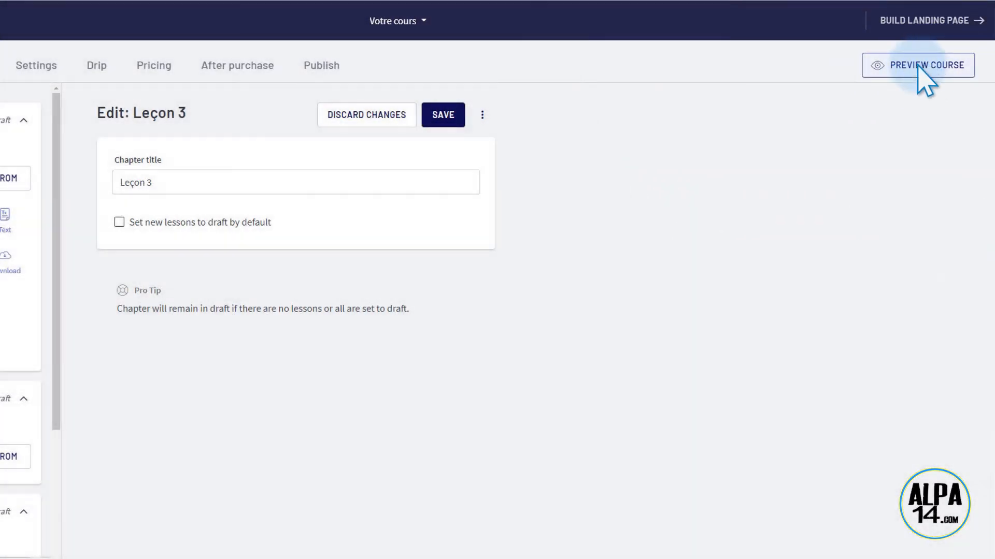
left_click(918, 66)
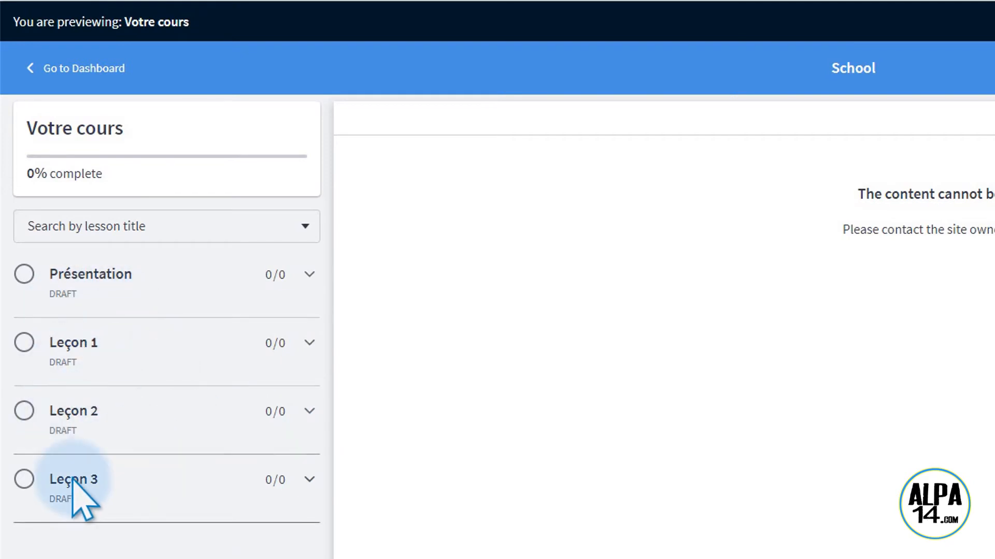
left_click(298, 270)
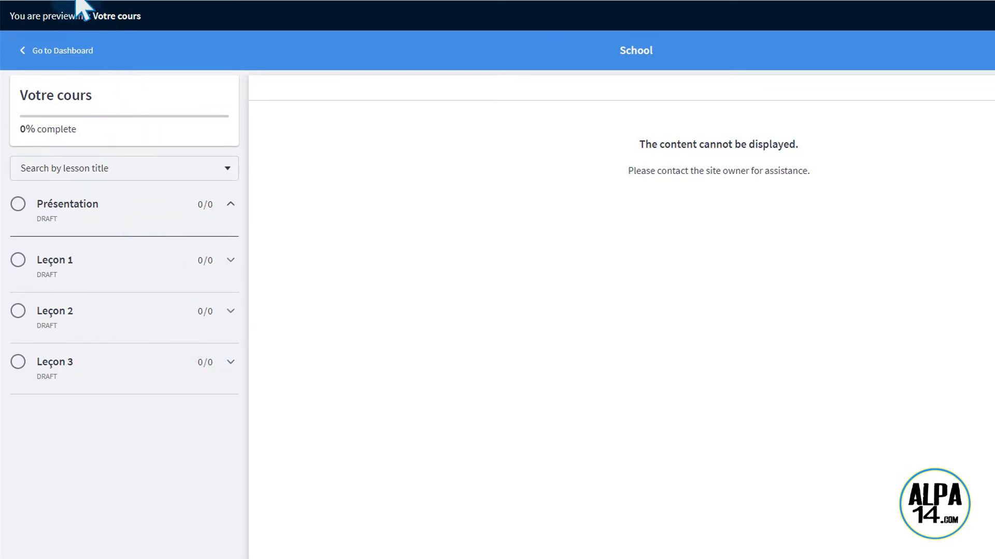
left_click(76, 0)
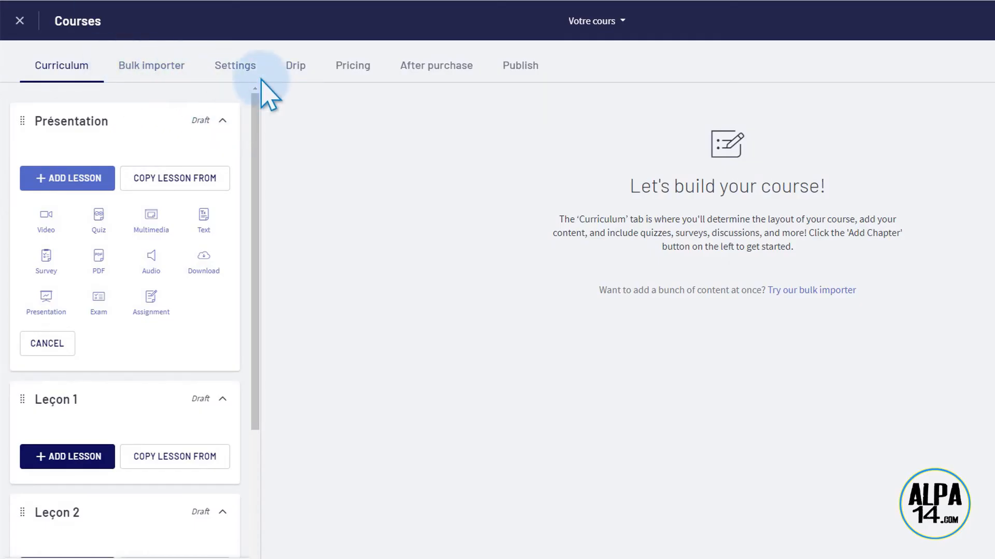
Review the course's Bulk importer and its Basic settings, including the access and security options.
left_click(153, 66)
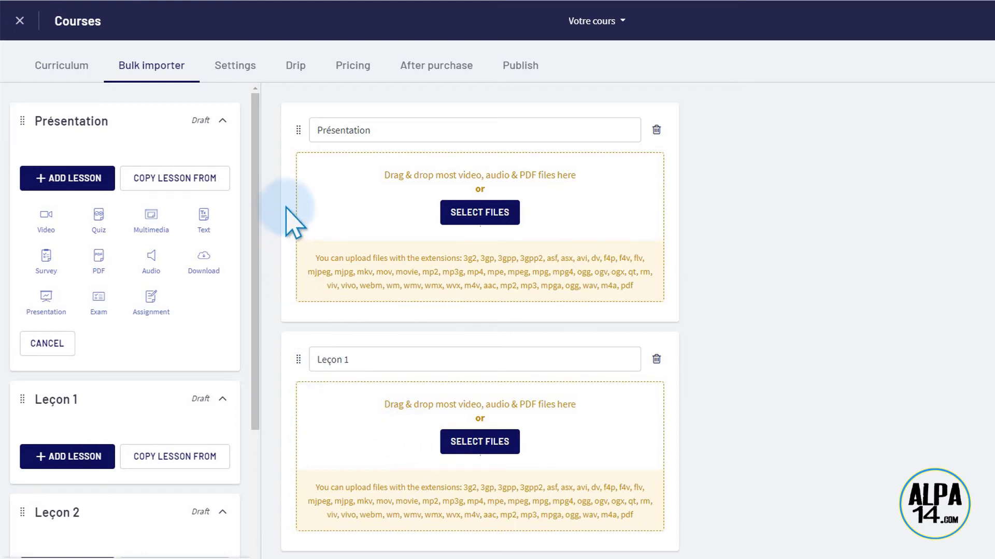
left_click(236, 66)
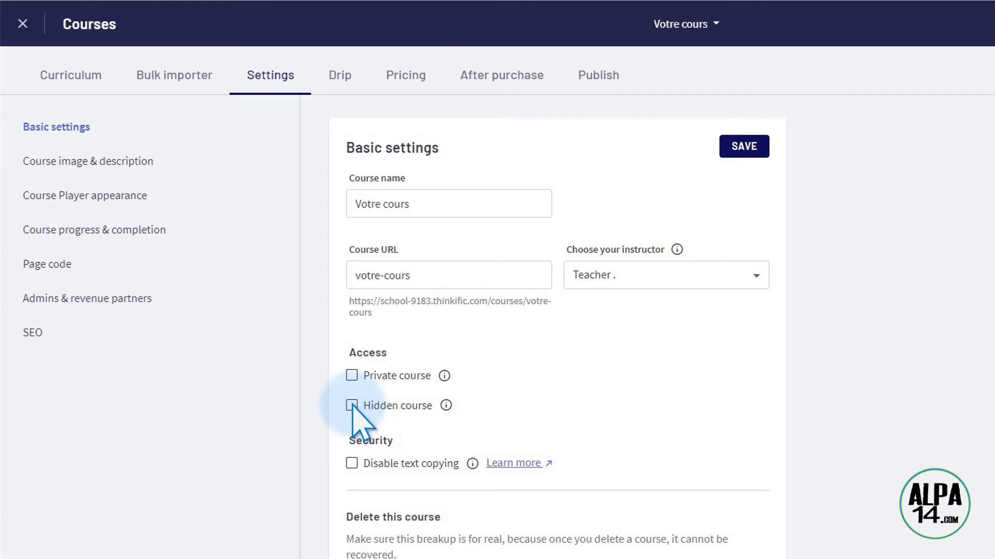
scroll(352, 410, "down", 3)
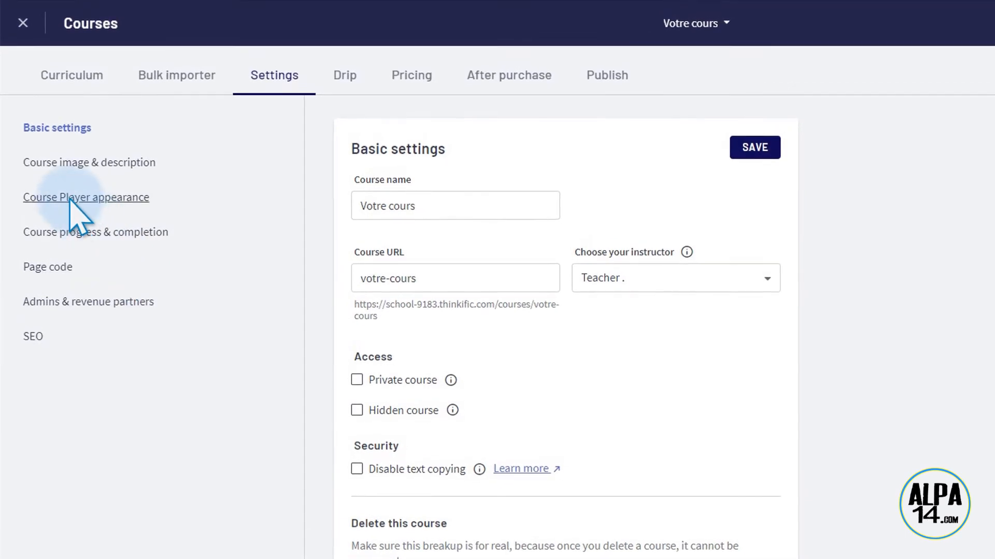
Review the Course image & description and Course Player appearance settings, including theme, style and logo.
left_click(72, 167)
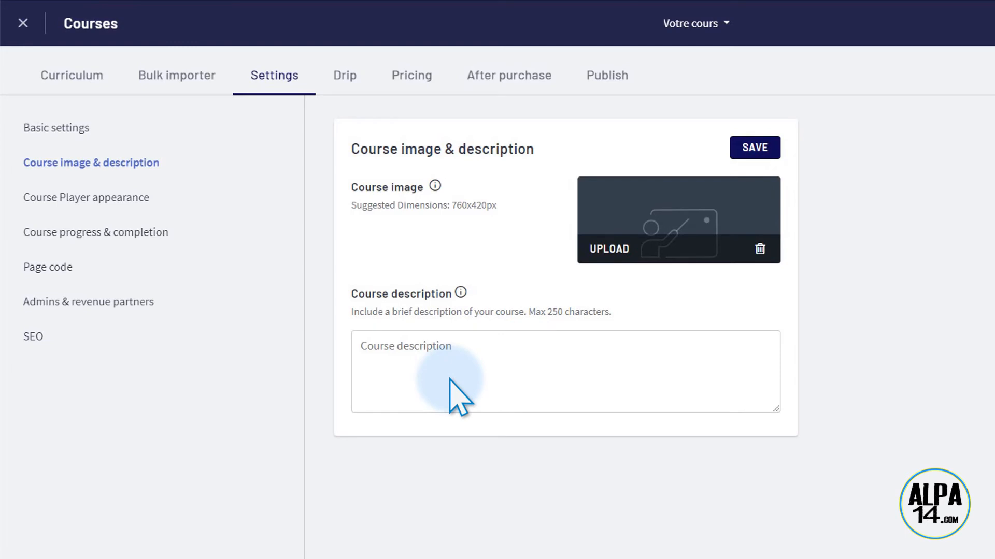
left_click(66, 203)
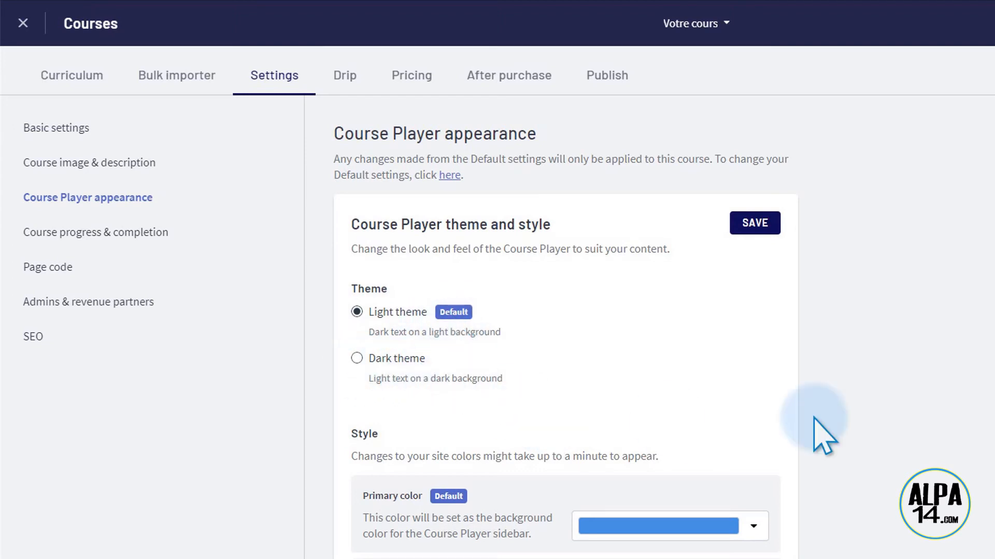
scroll(565, 326, "down", 2)
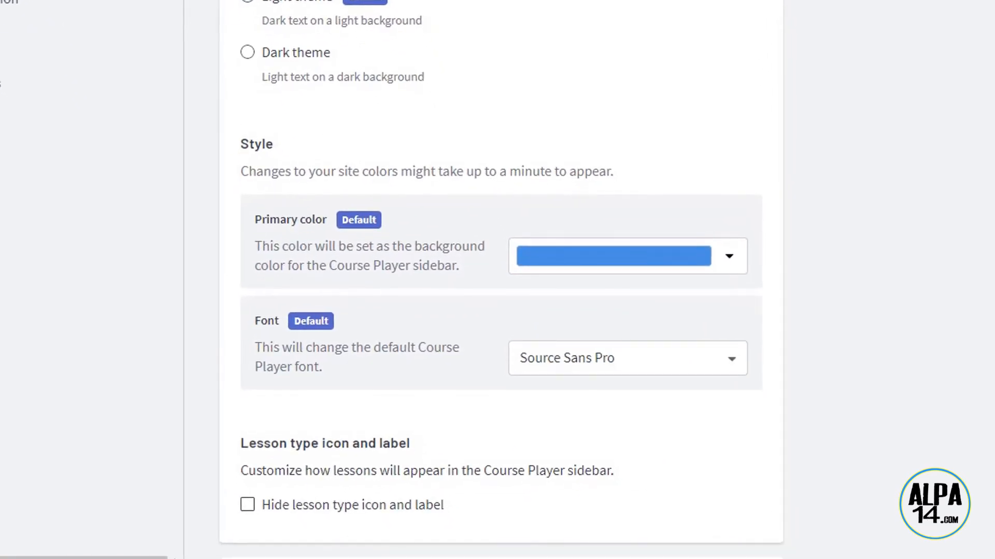
scroll(797, 477, "down", 3)
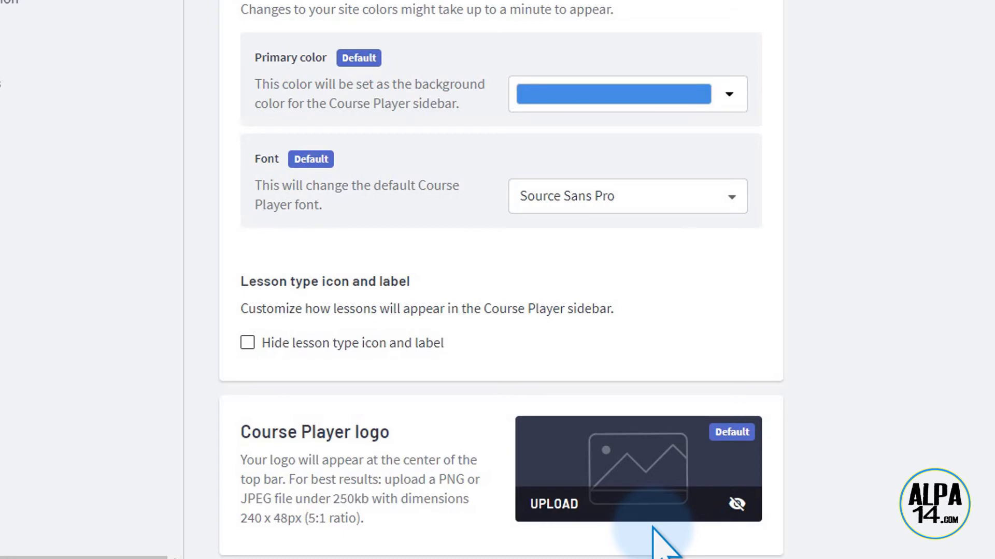
Review the Course progress & completion settings and look at the certificate creation page with its templates.
left_click(73, 179)
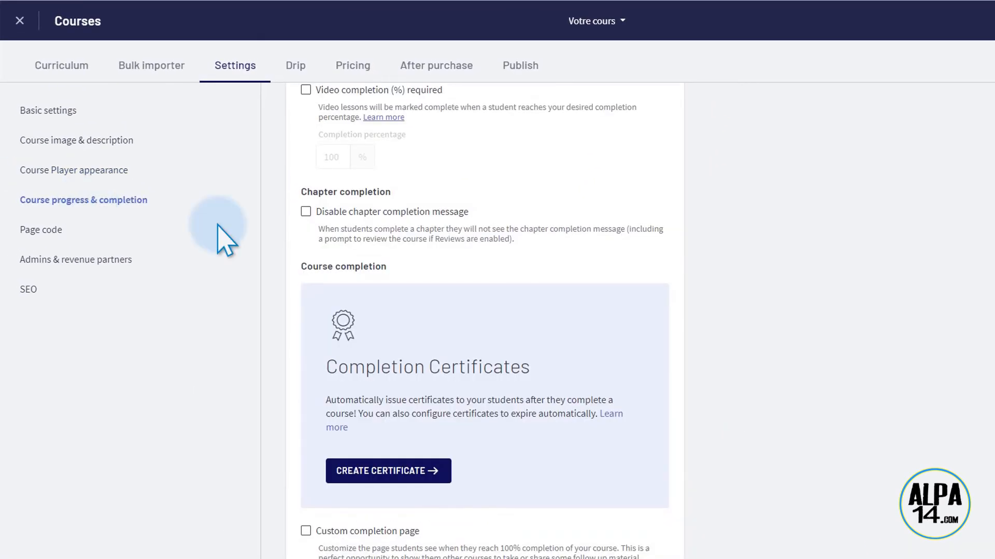
scroll(485, 322, "up", 3)
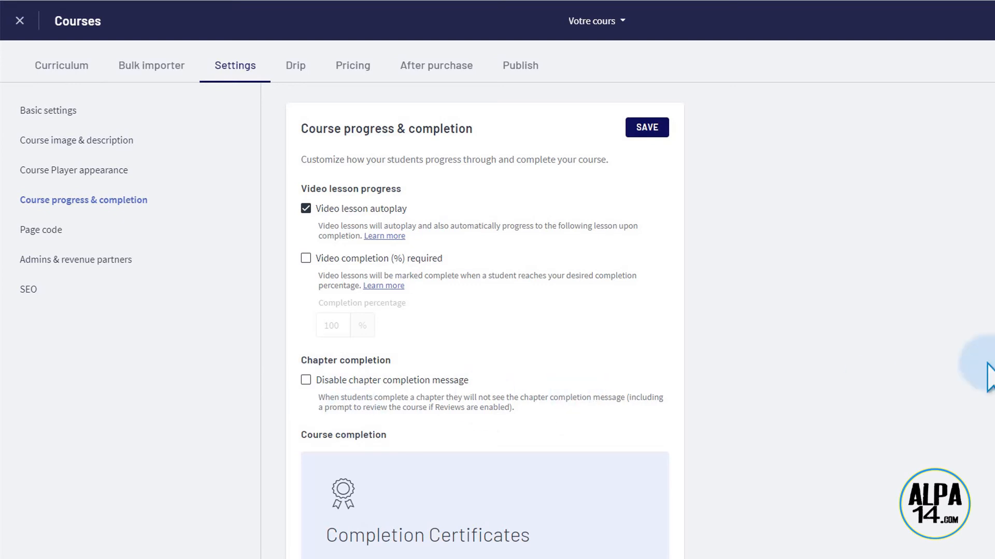
scroll(484, 321, "down", 3)
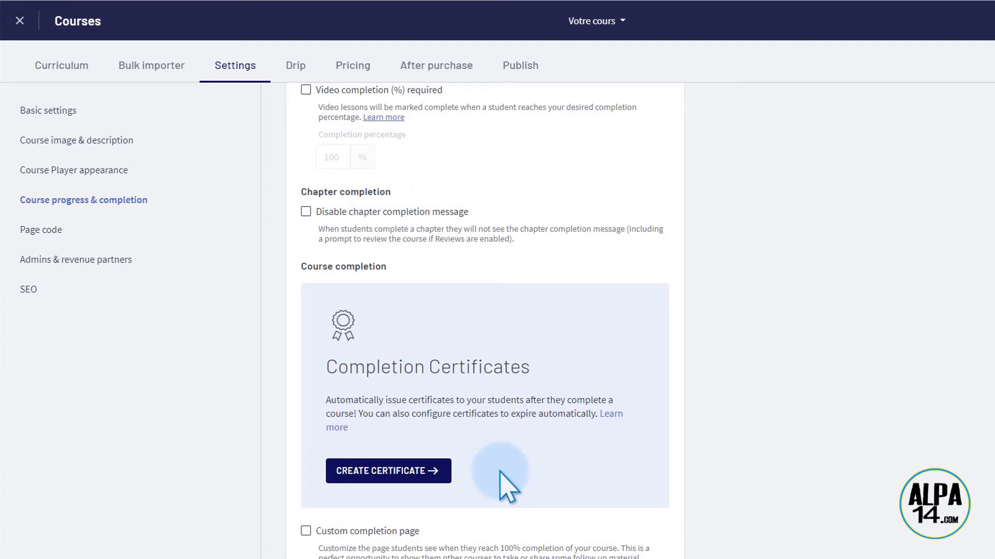
left_click(371, 478)
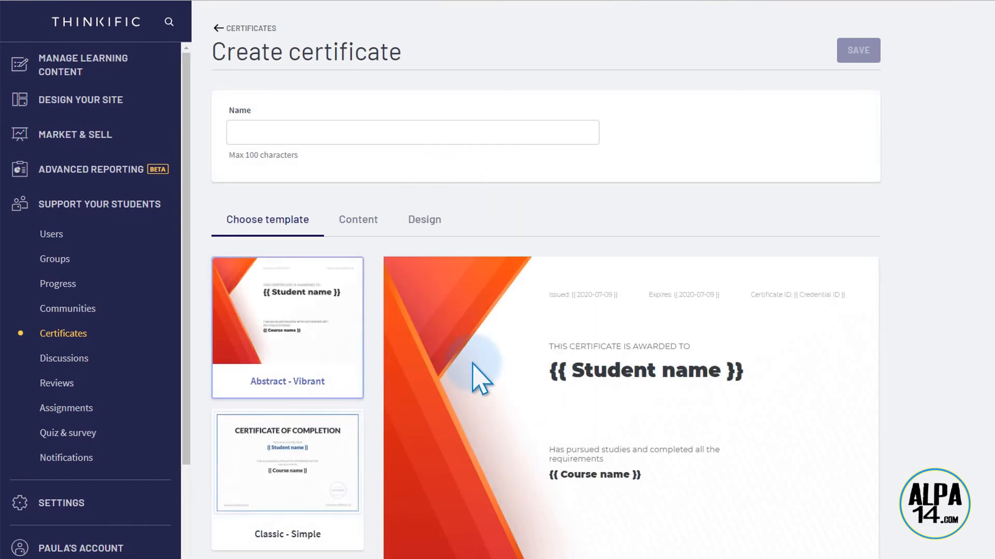
left_click(16, 4)
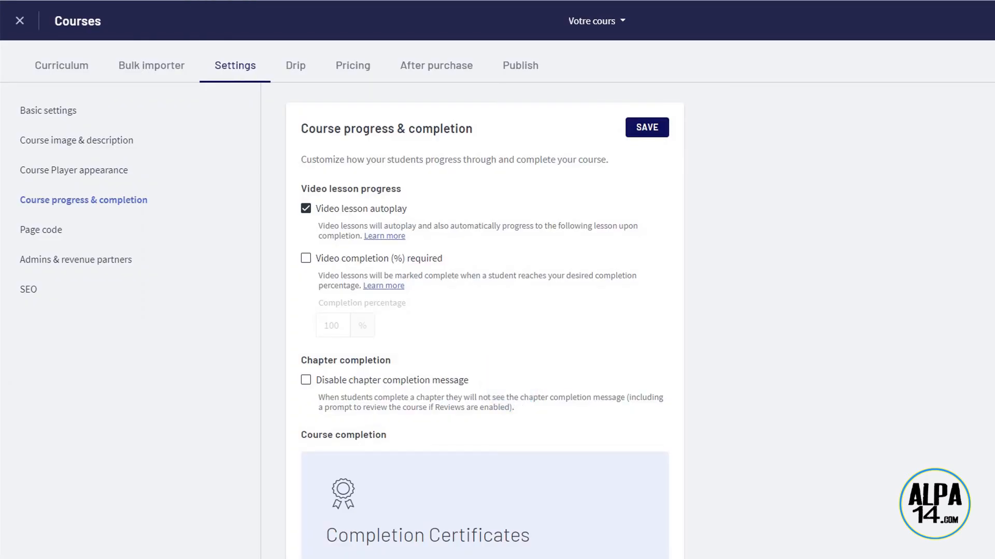
scroll(981, 278, "down", 3)
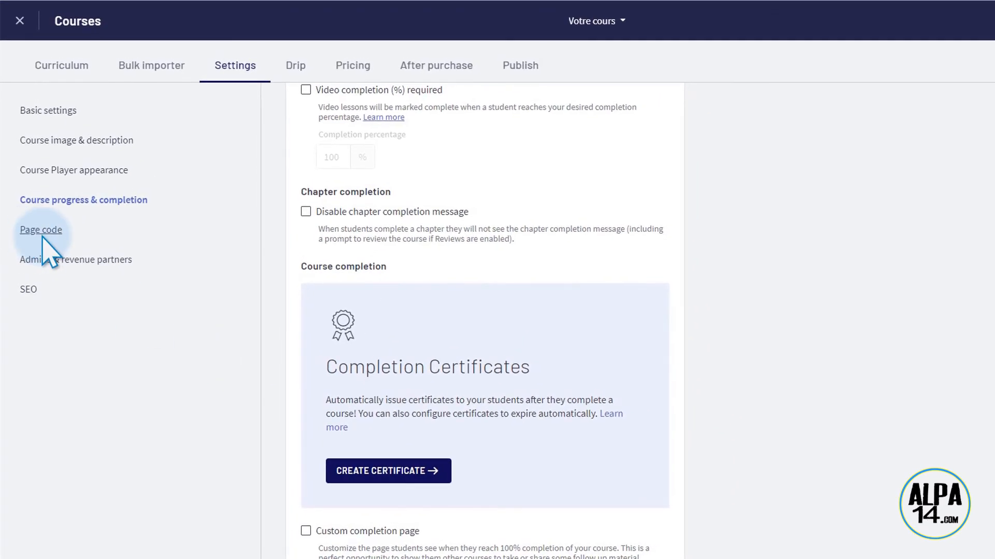
Review the course's Page code, Admins & revenue partners and SEO settings.
left_click(42, 230)
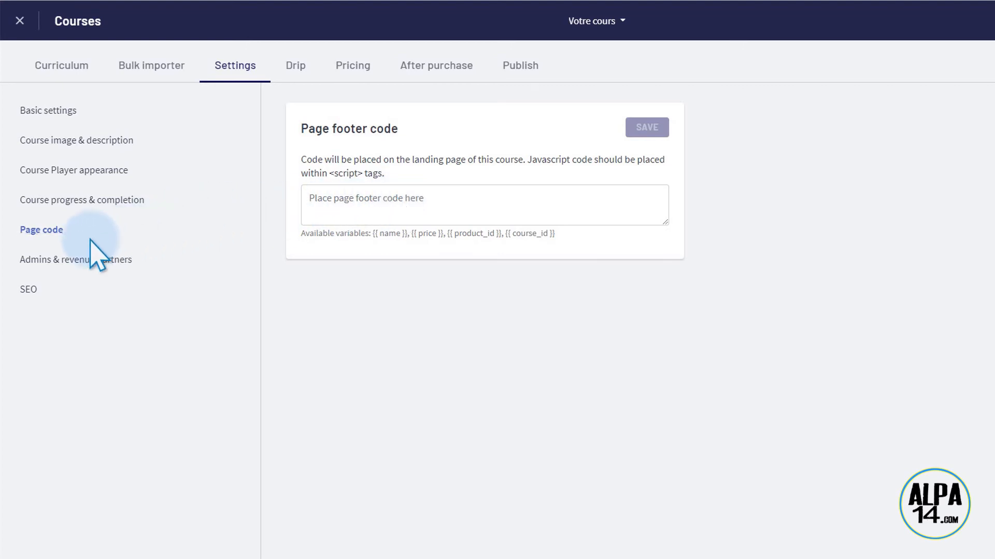
left_click(67, 262)
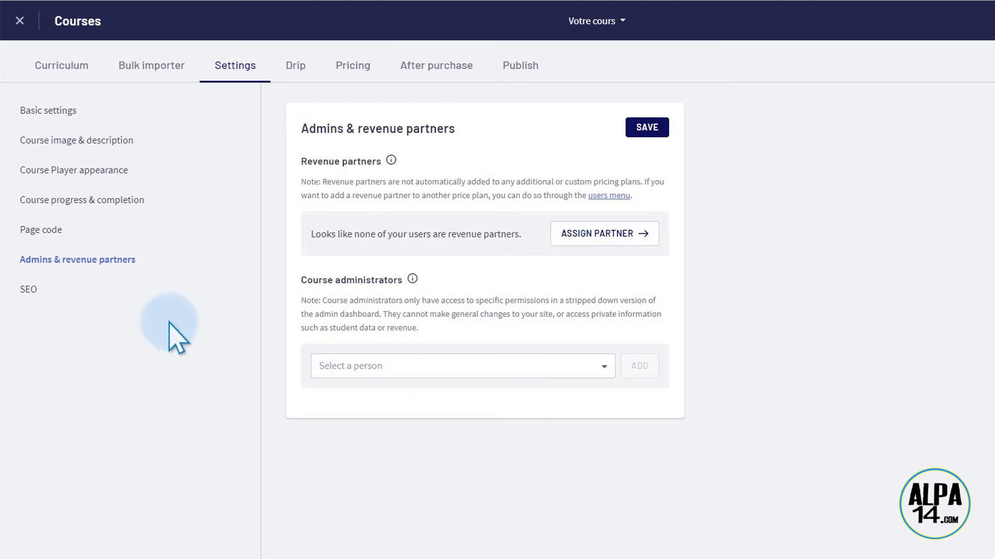
left_click(25, 290)
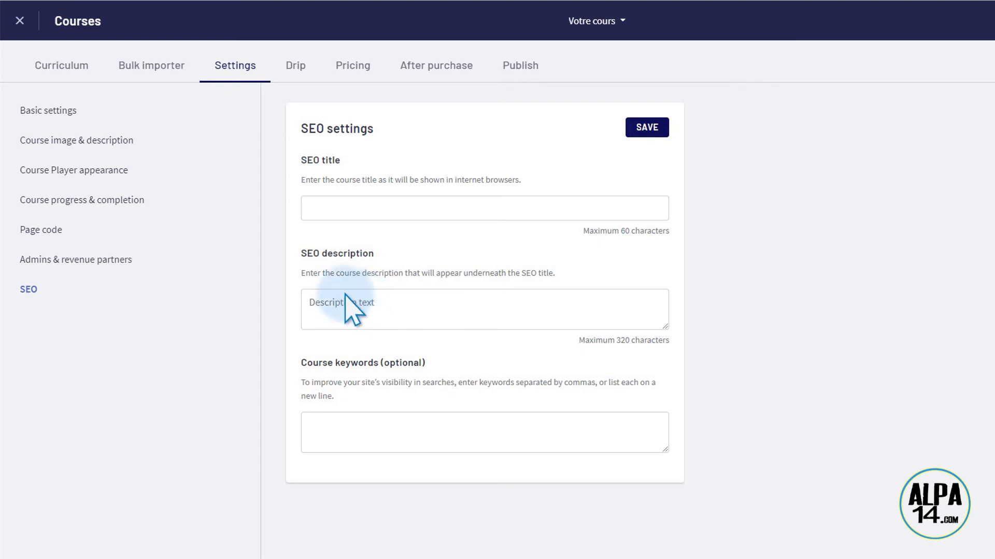
Look at the course's drip schedule page, and examine its pricing options, including One-time payment and additional pricing.
left_click(294, 67)
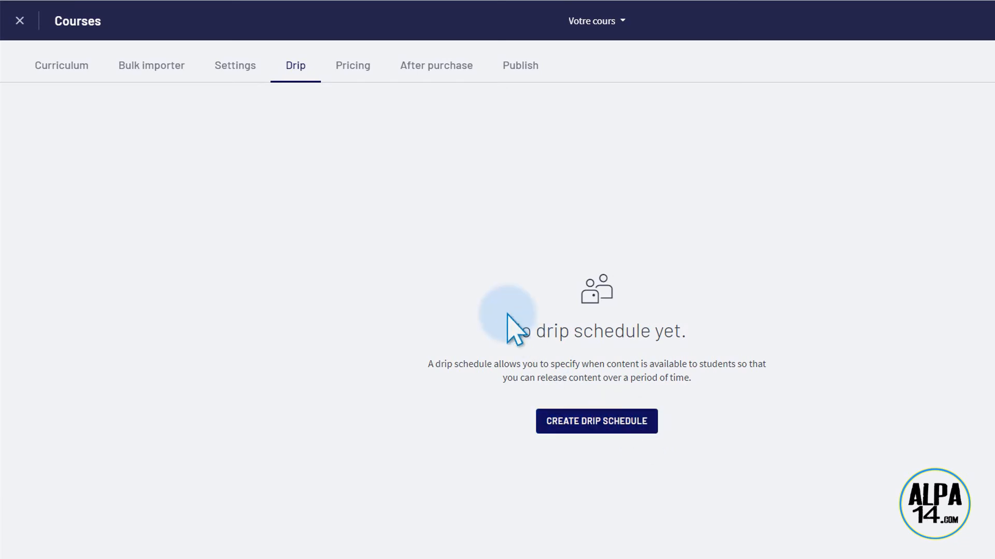
left_click(362, 77)
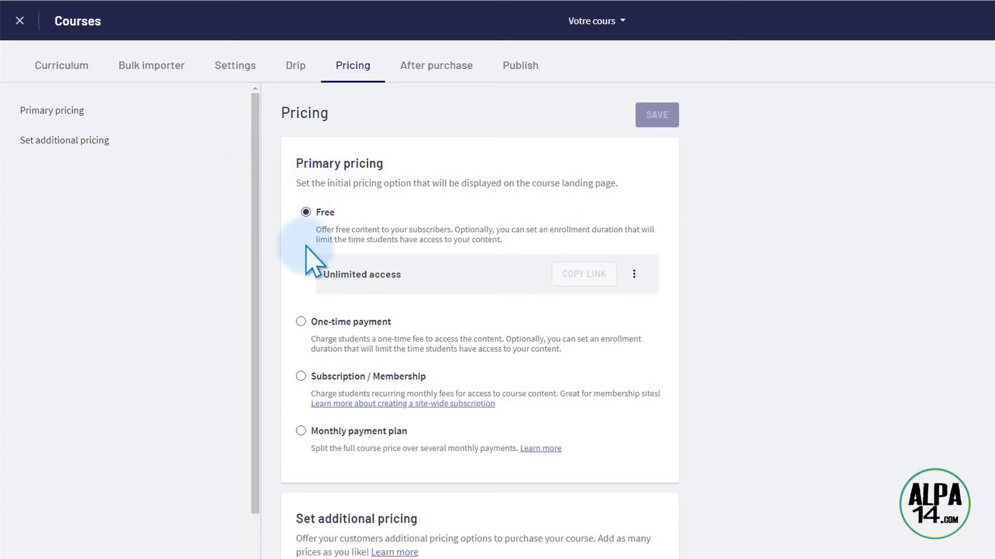
left_click(299, 321)
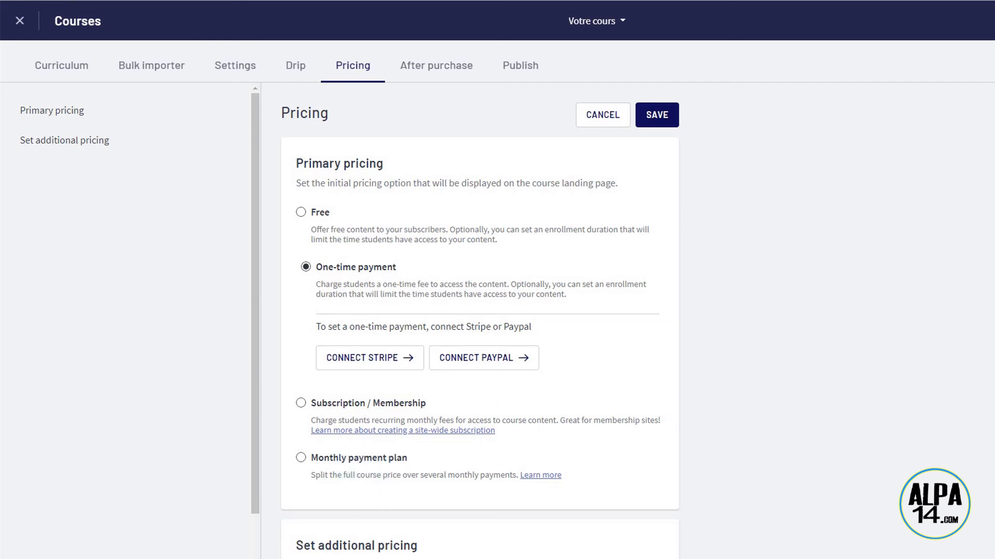
scroll(482, 320, "down", 2)
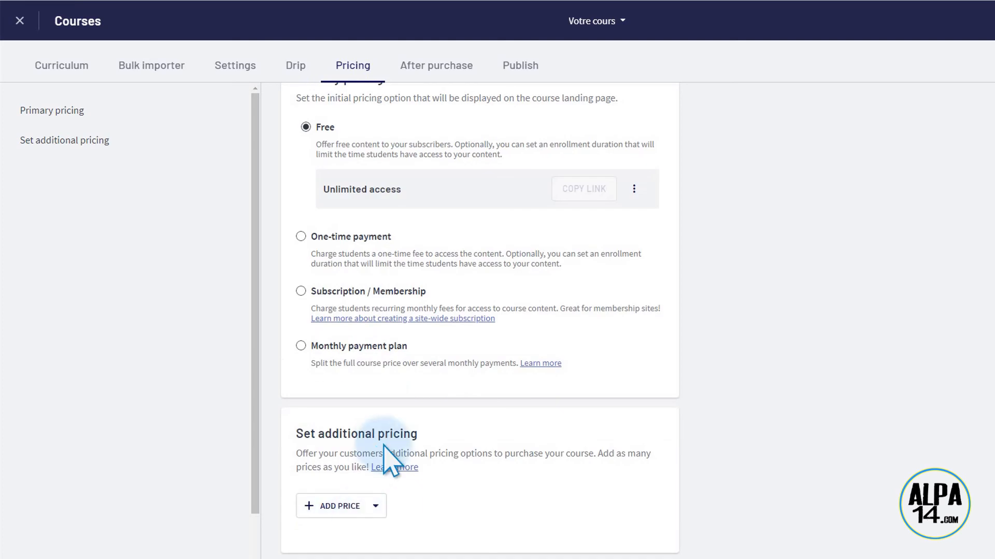
Look at the course's After purchase flows and its Publish section.
left_click(417, 67)
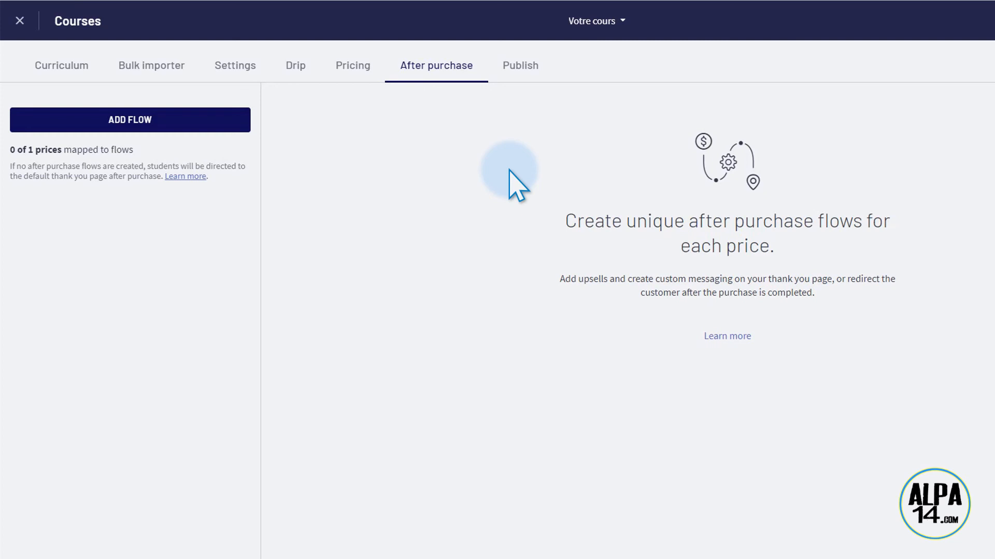
left_click(519, 71)
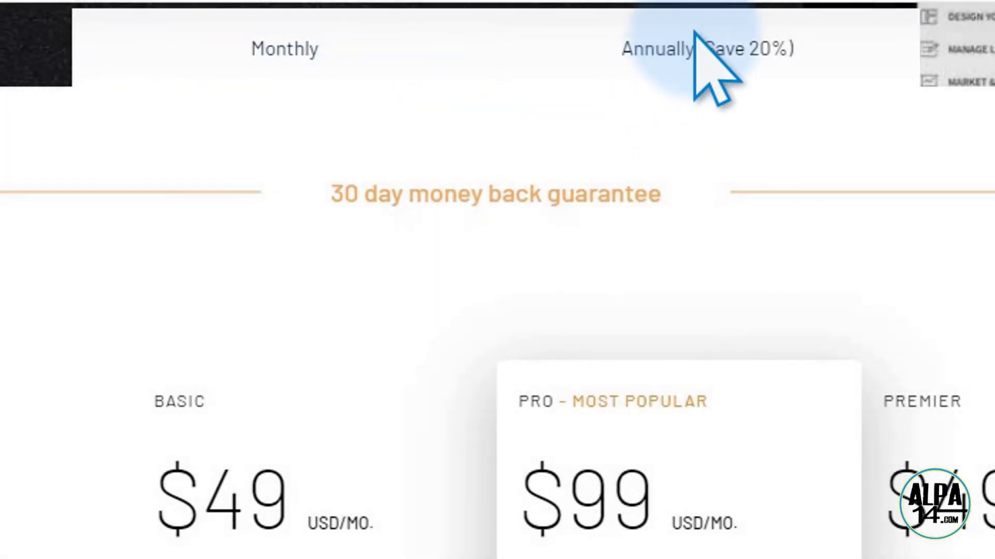
On Thinkific's public pricing page, show the annual billing prices and examine the features of each plan.
left_click(693, 34)
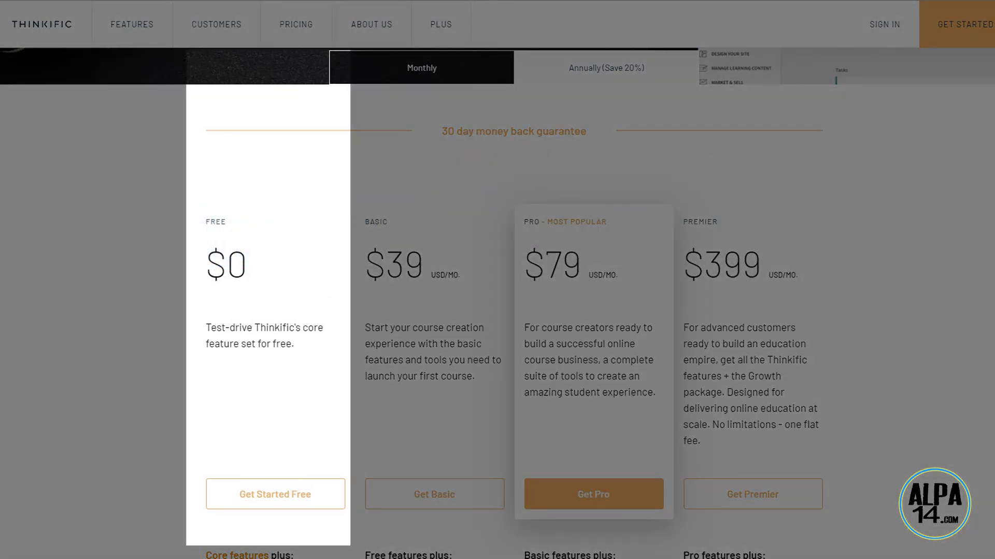
scroll(497, 303, "down", 3)
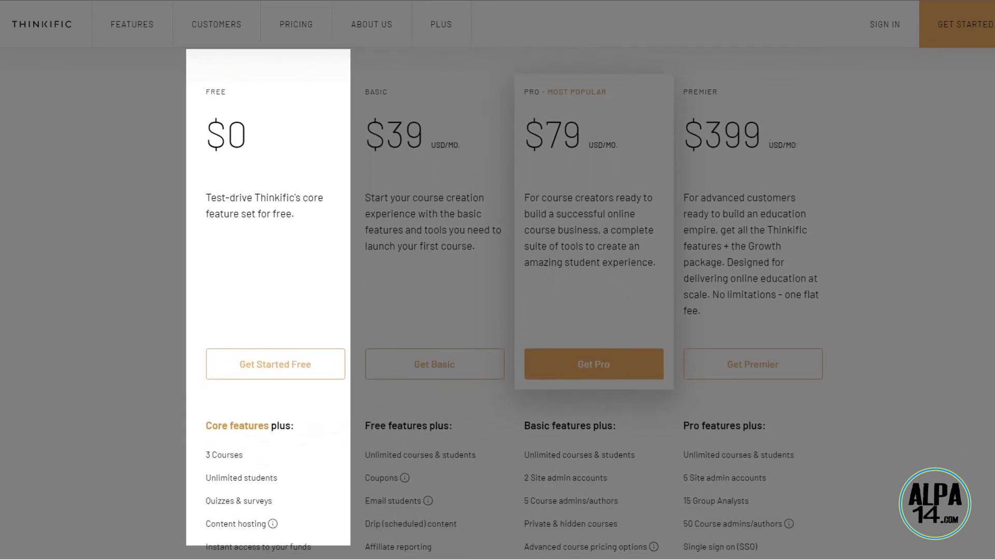